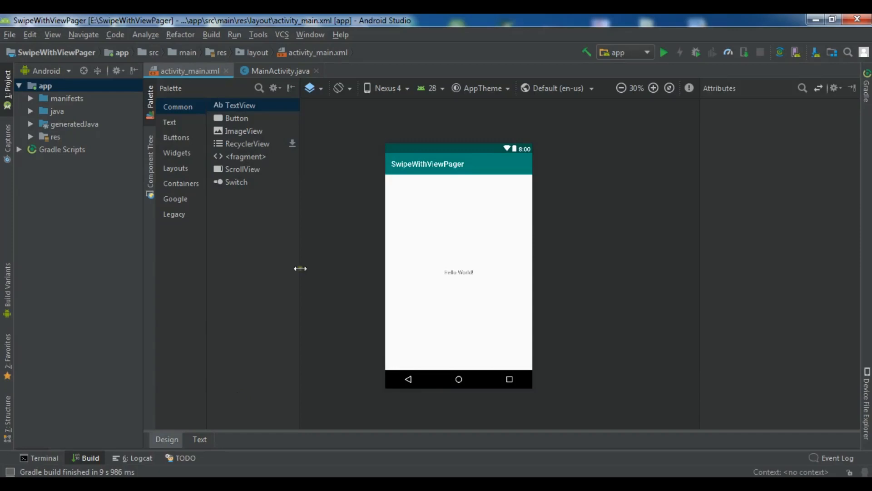
- Zoom the activity_main preview in and switch the layout to its XML source
{"action": "left_click", "coordinate": [657, 86]}
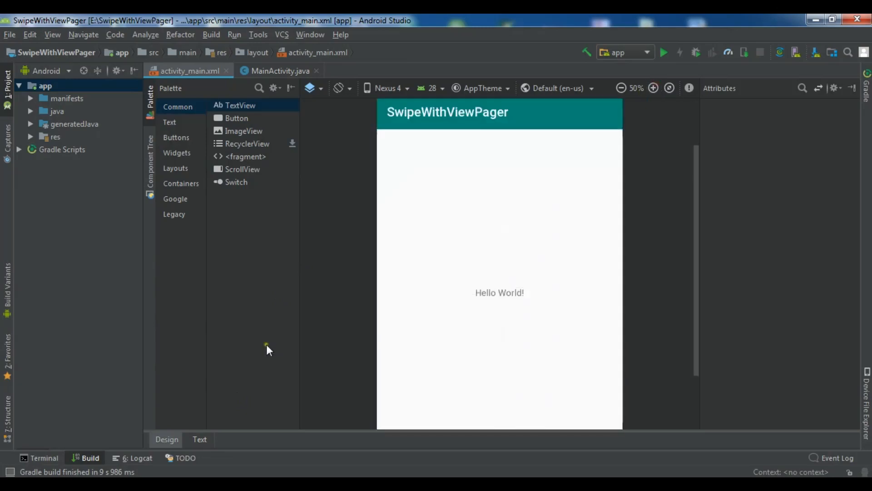
{"action": "left_click", "coordinate": [198, 440]}
- Delete the Hello World TextView block from activity_main.xml
{"action": "left_click_drag", "start_coordinate": [218, 208], "coordinate": [513, 300]}
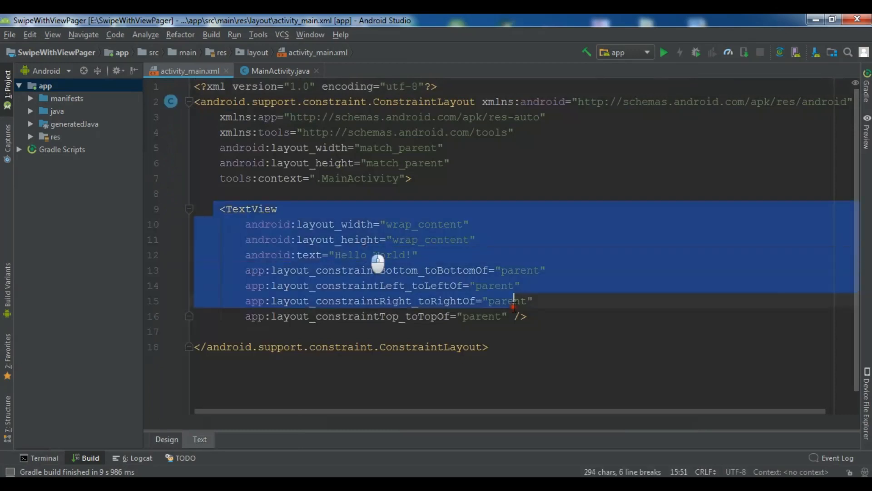
{"action": "left_click_drag", "start_coordinate": [513, 300], "coordinate": [561, 313]}
{"action": "key", "text": "Delete"}
{"action": "type", "text": "<"}
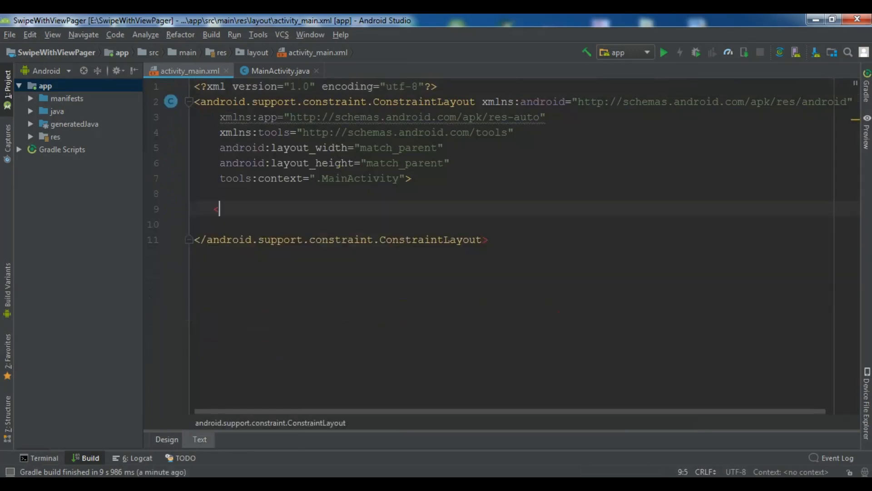
{"action": "type", "text": "andro"}
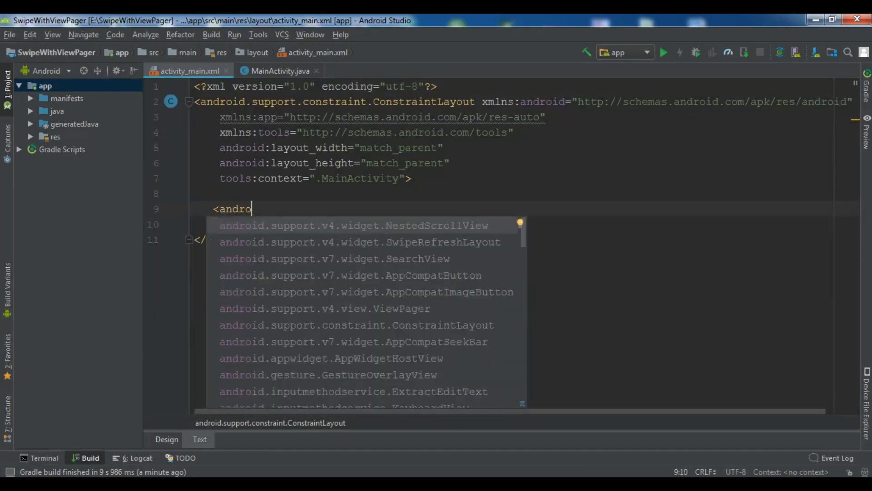
- Insert an android.support.v4.view.ViewPager with match_parent width and height
{"action": "key", "text": "Down"}
{"action": "key", "text": "Down"}
{"action": "key", "text": "Down"}
{"action": "key", "text": "Down"}
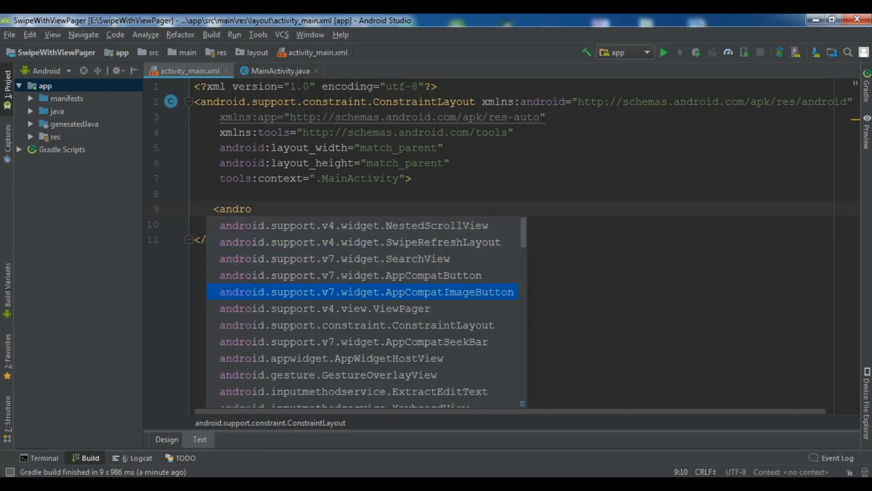
{"action": "key", "text": "Down"}
{"action": "key", "text": "Return"}
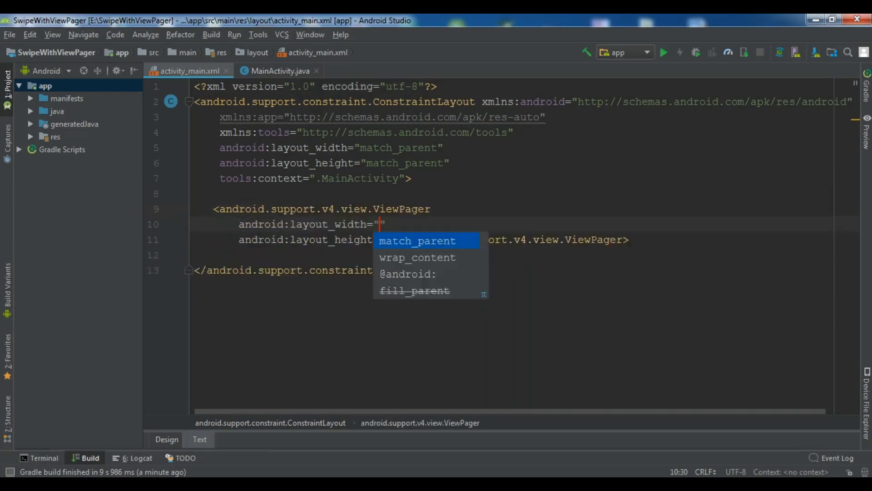
{"action": "key", "text": "Return"}
{"action": "key", "text": "Return"}
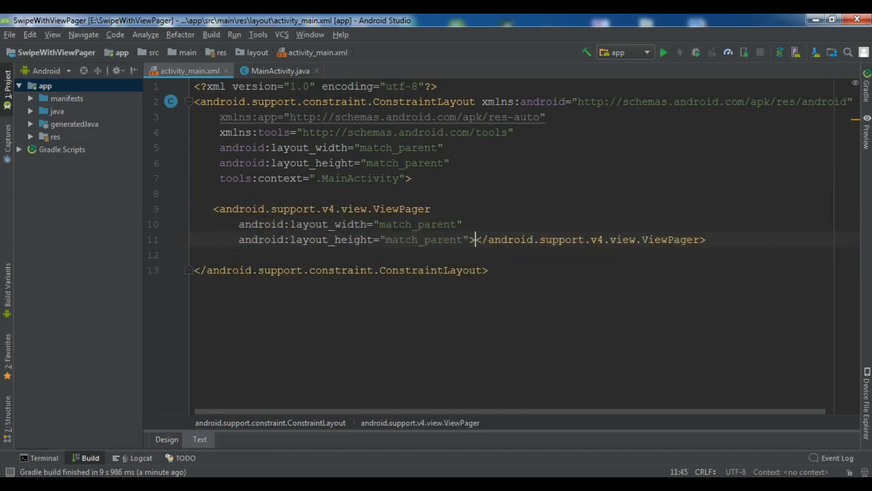
{"action": "key", "text": "Return"}
{"action": "key", "text": "Return"}
{"action": "key", "text": "Return"}
- Give the ViewPager the id @+id/viewpager
{"action": "key", "text": "Up"}
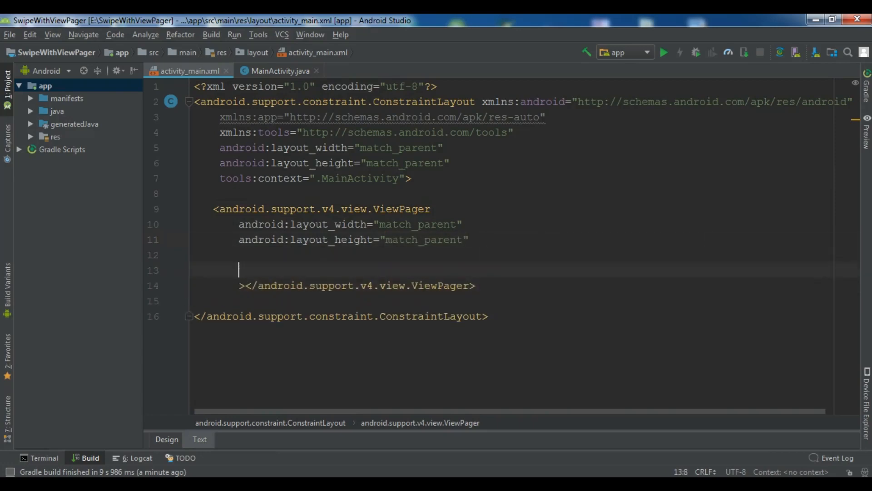
{"action": "type", "text": "android:i"}
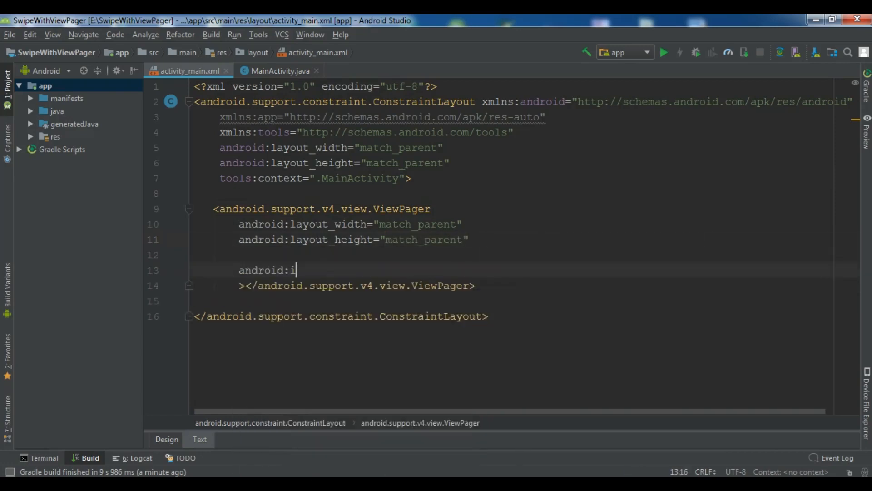
{"action": "type", "text": "d"}
{"action": "key", "text": "Return"}
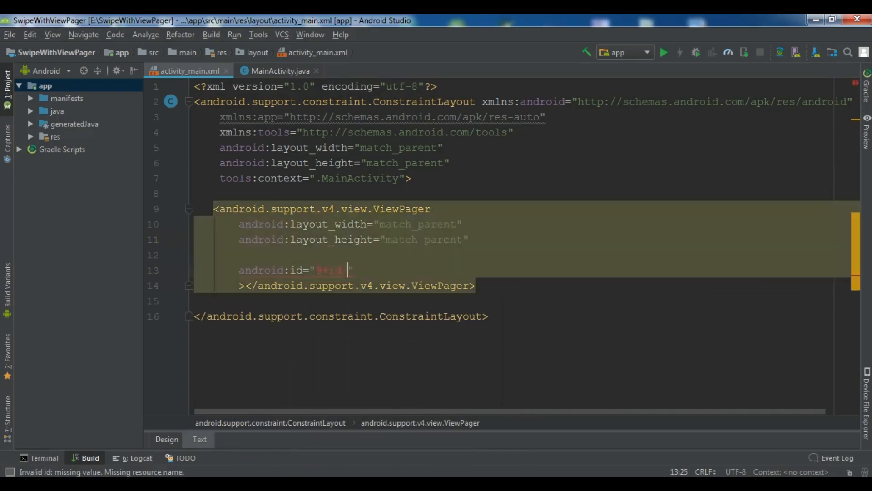
{"action": "type", "text": "view"}
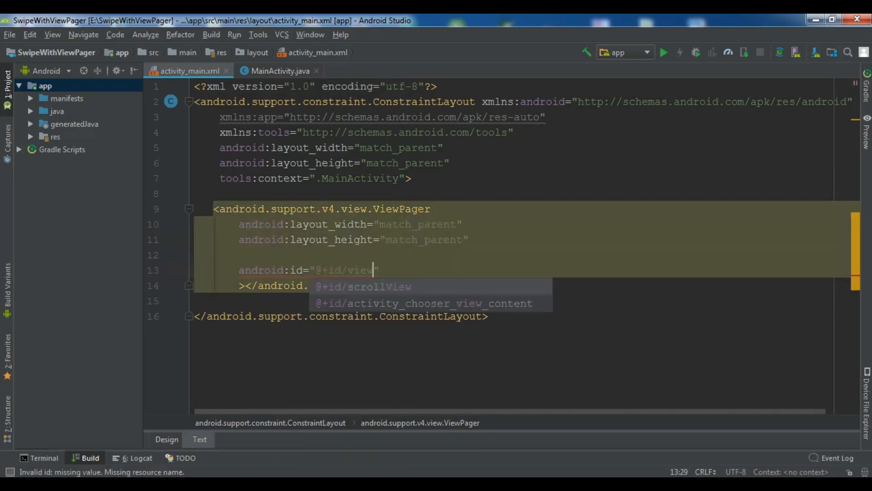
{"action": "key", "text": "Escape"}
{"action": "type", "text": "pager"}
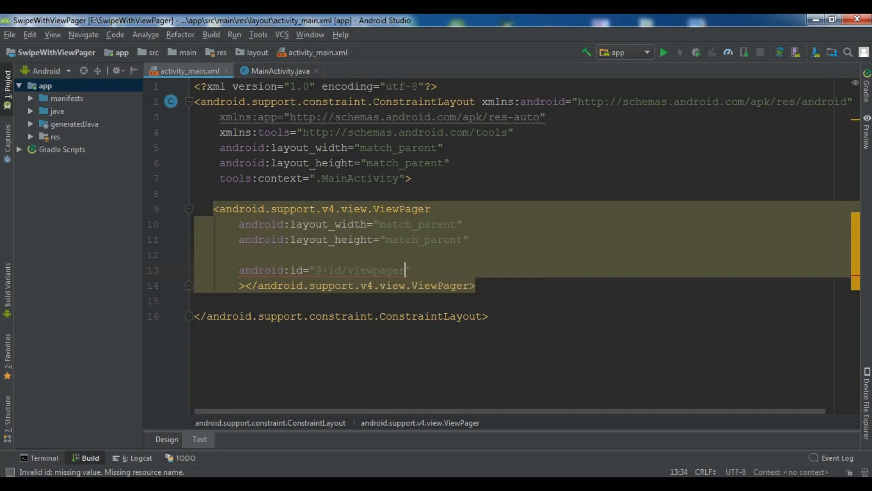
{"action": "left_click", "coordinate": [521, 240]}
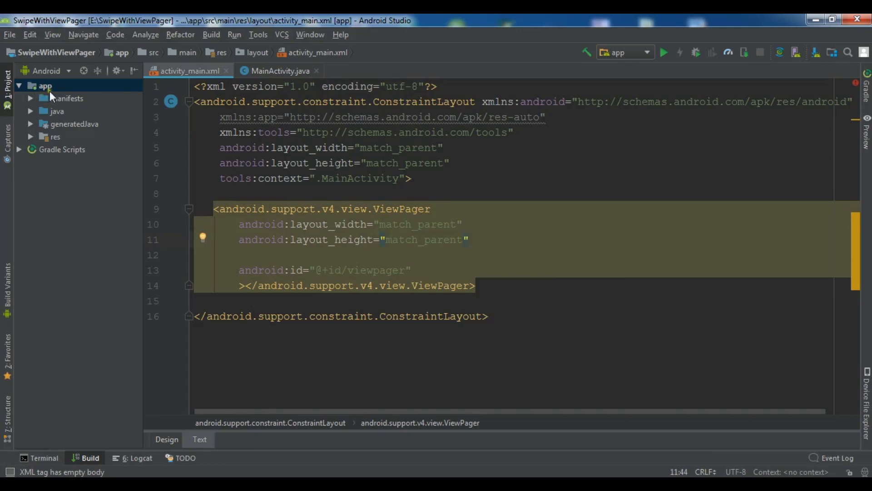
{"action": "right_click", "coordinate": [47, 88]}
- Create blank fragment MyFragment via New > Fragment, with factory methods and interface callbacks unchecked
{"action": "right_click", "coordinate": [50, 88]}
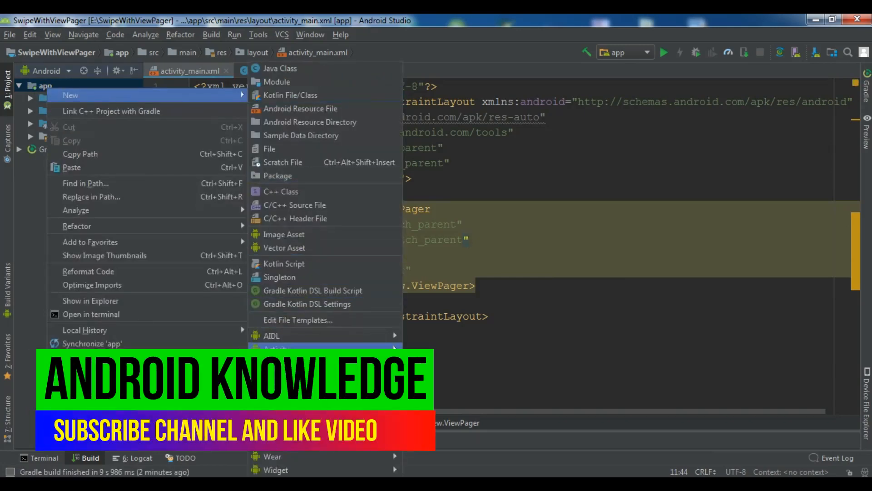
{"action": "left_click", "coordinate": [470, 388]}
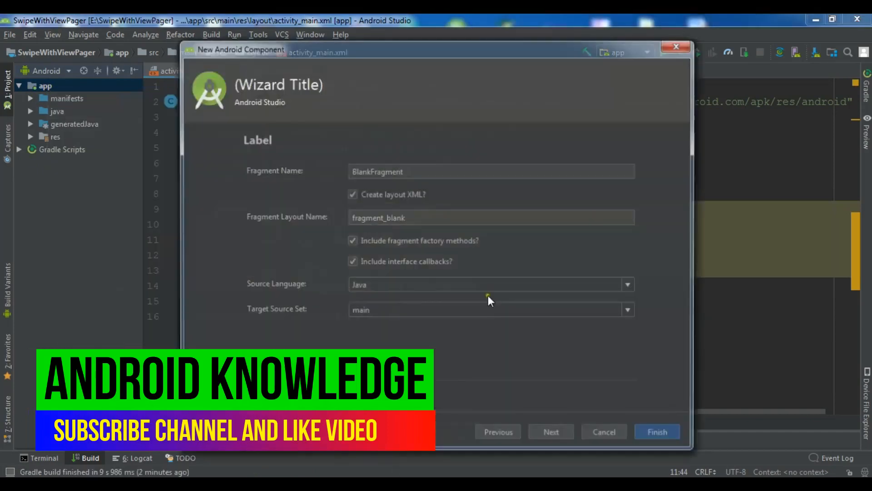
{"action": "type", "text": "MyFragment"}
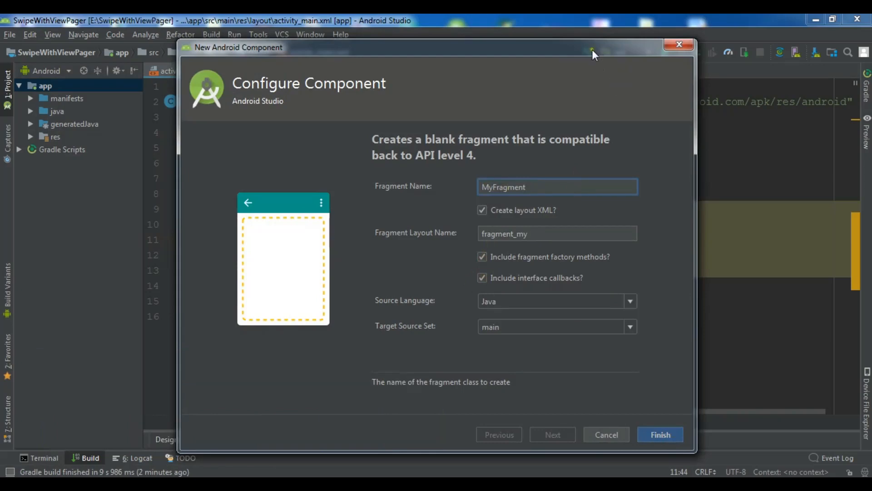
{"action": "left_click_drag", "start_coordinate": [592, 49], "coordinate": [542, 49]}
{"action": "left_click", "coordinate": [431, 256]}
{"action": "left_click", "coordinate": [432, 277]}
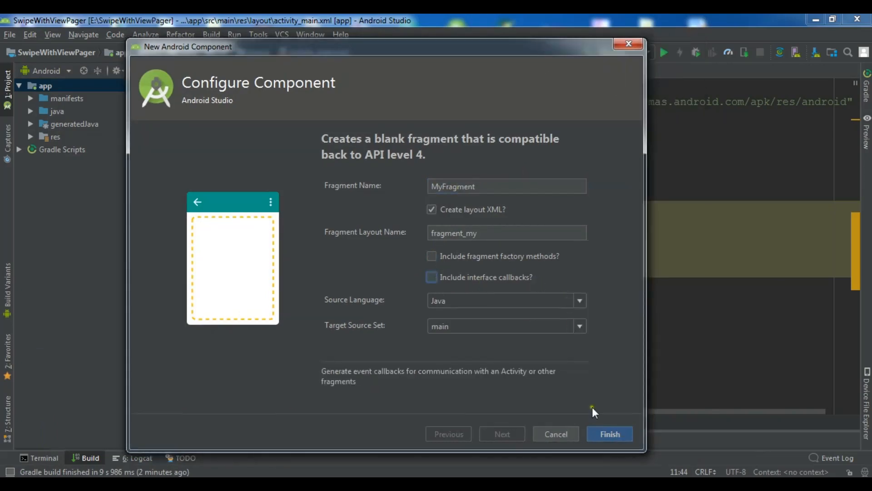
{"action": "left_click", "coordinate": [612, 429]}
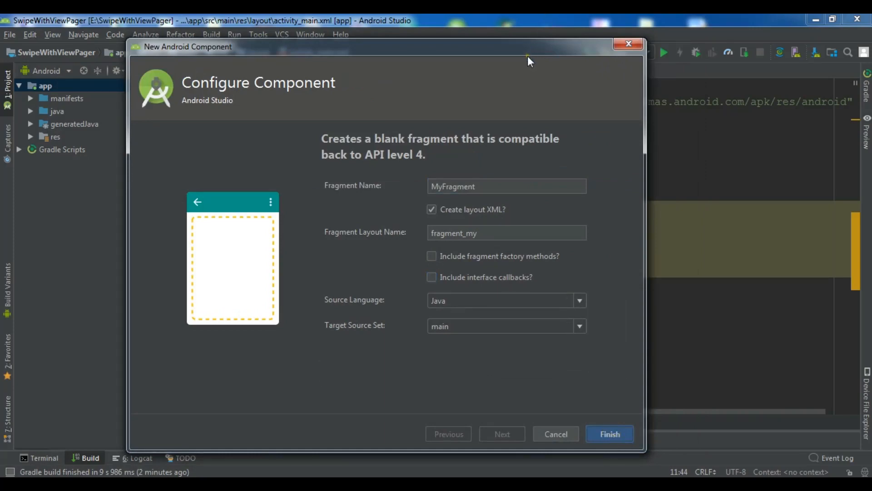
{"action": "left_click", "coordinate": [603, 433]}
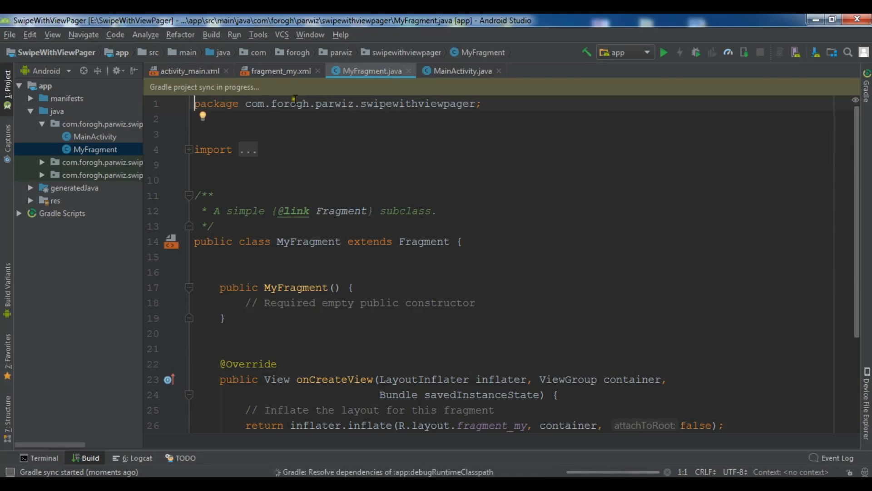
- Show fragment_my.xml in Design view zoomed to 50% with the Hello blank fragment text
{"action": "left_click", "coordinate": [276, 70]}
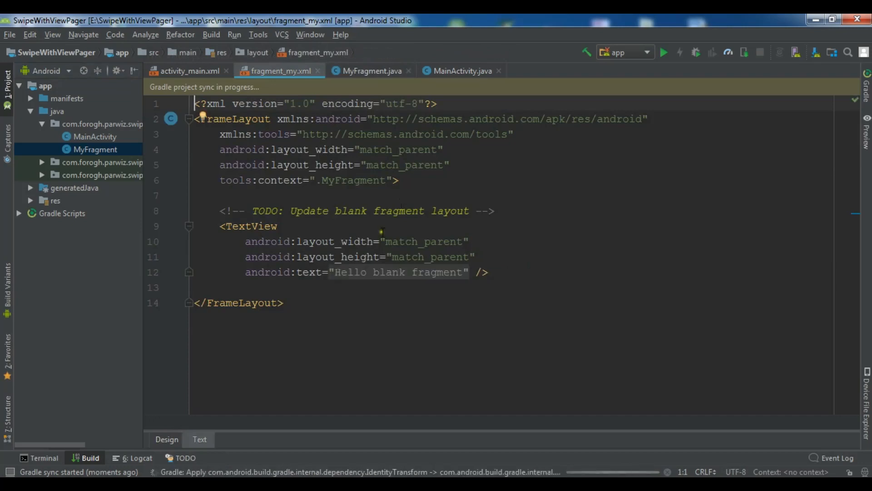
{"action": "left_click", "coordinate": [170, 438]}
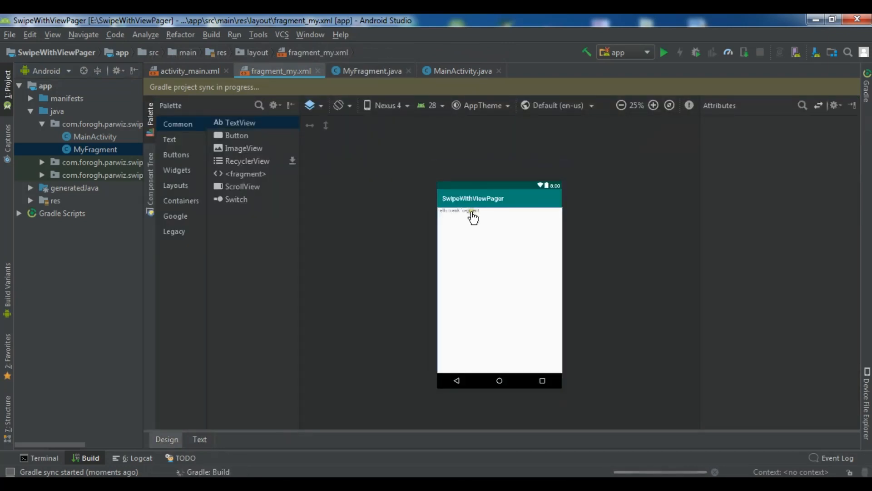
{"action": "left_click", "coordinate": [652, 105]}
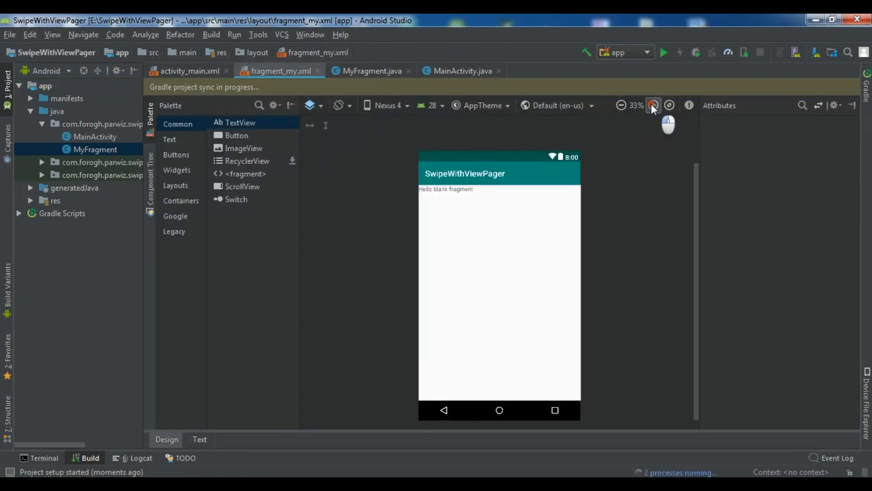
{"action": "left_click", "coordinate": [652, 104]}
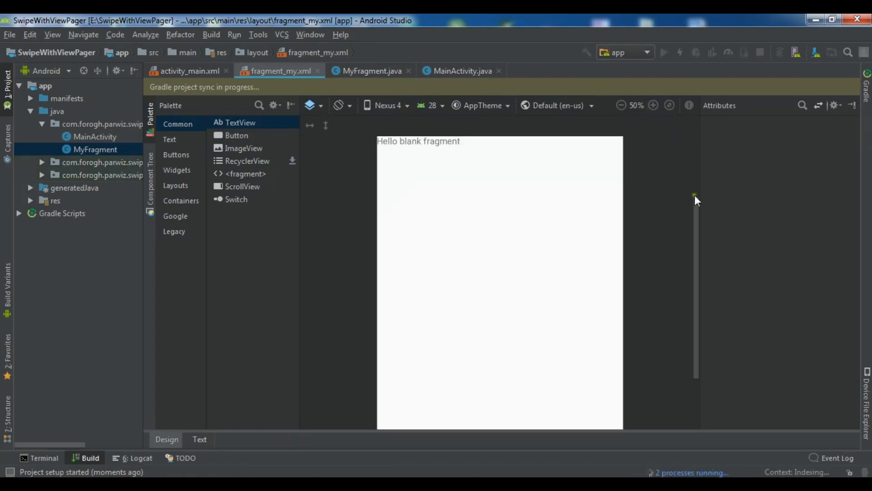
{"action": "left_click", "coordinate": [696, 202]}
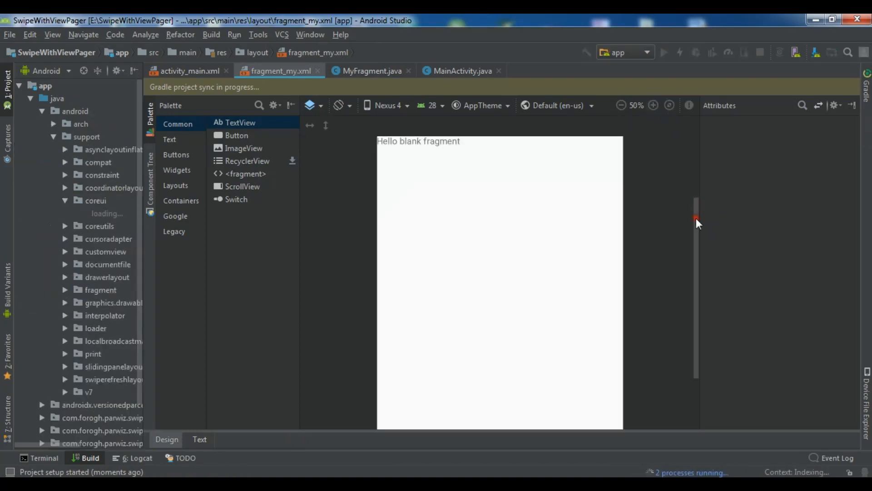
{"action": "left_click", "coordinate": [694, 221]}
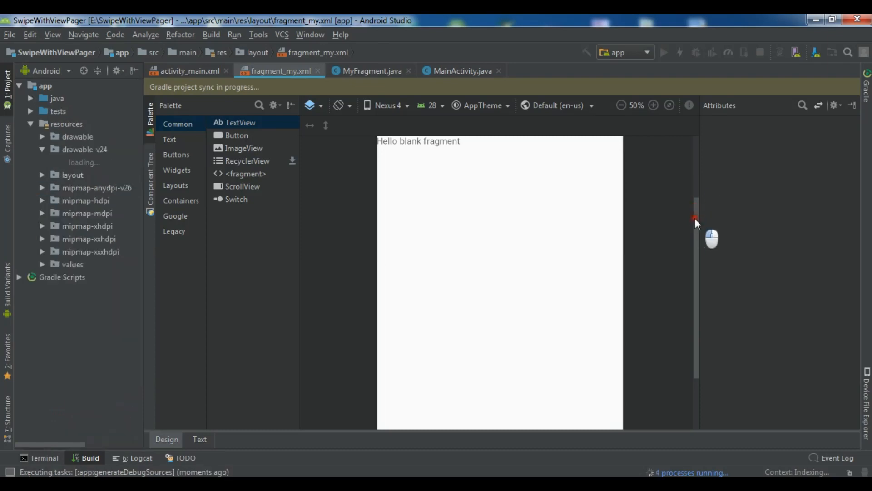
{"action": "left_click", "coordinate": [444, 206]}
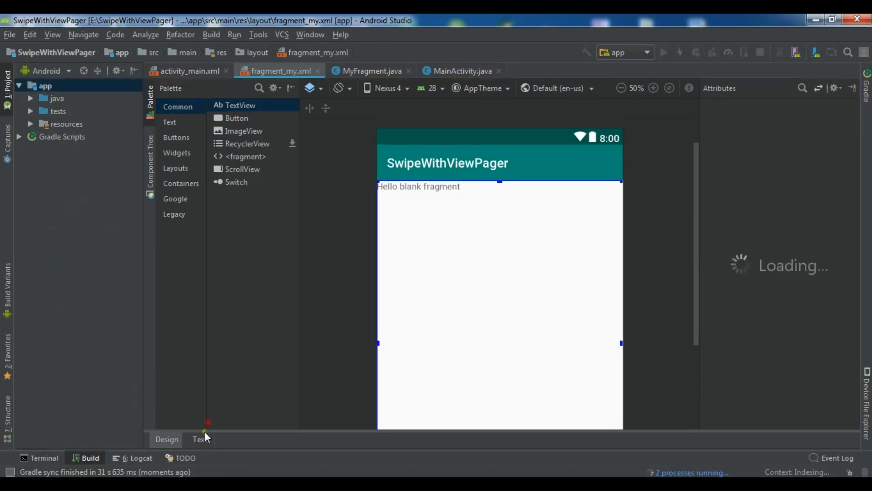
- Remove the TODO comment and placeholder TextView from fragment_my.xml
{"action": "left_click", "coordinate": [201, 438]}
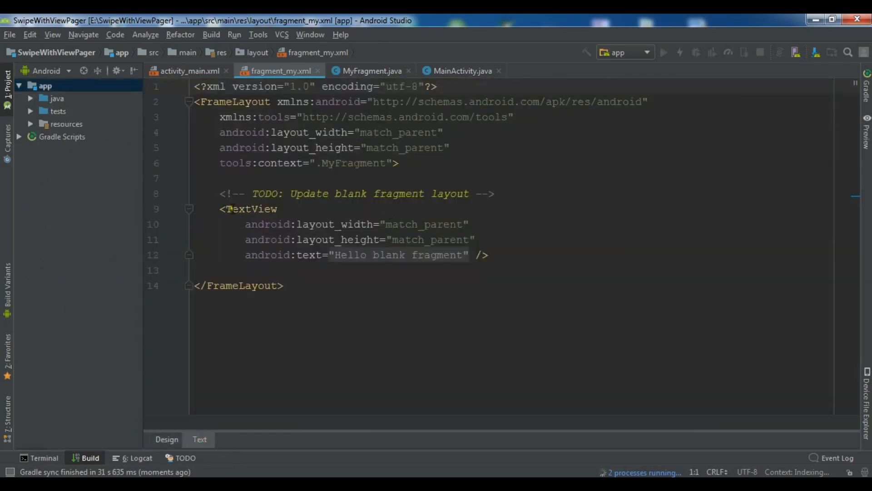
{"action": "left_click_drag", "start_coordinate": [215, 194], "coordinate": [527, 256]}
{"action": "key", "text": "Delete"}
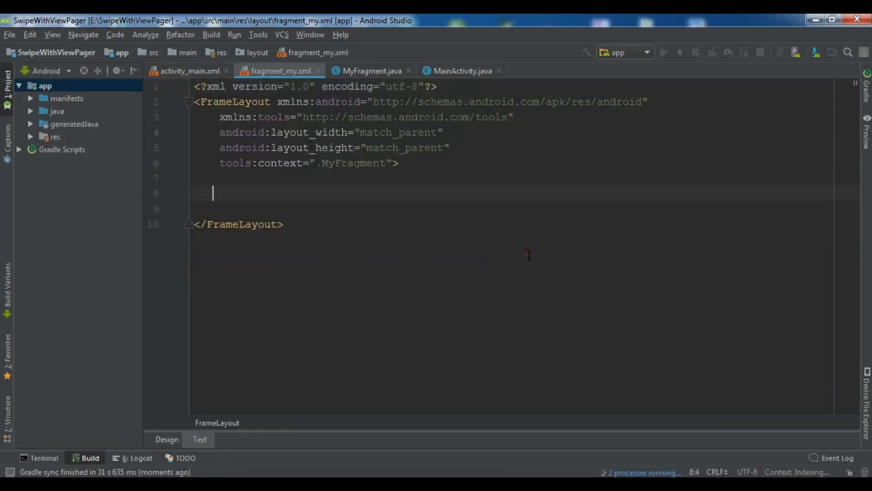
{"action": "left_click", "coordinate": [167, 438]}
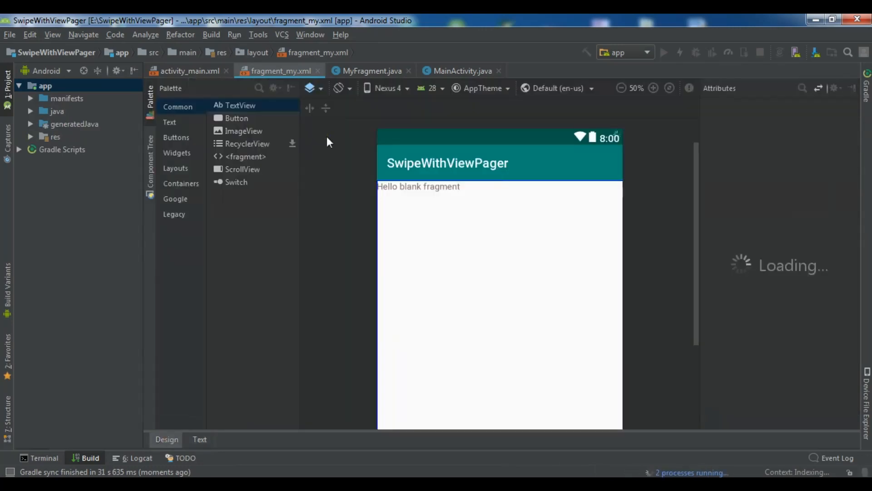
- Drop a new TextView onto the fragment layout and view it as XML with live preview
{"action": "left_click", "coordinate": [192, 125]}
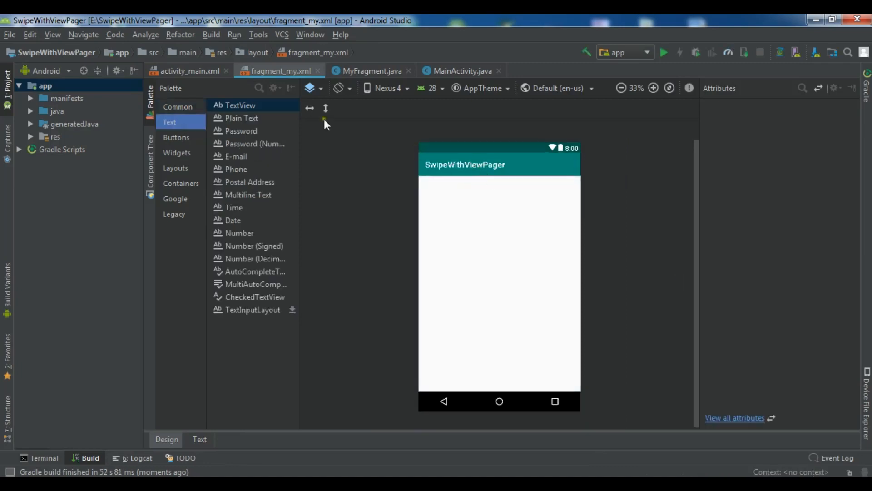
{"action": "mouse_move", "coordinate": [265, 106]}
{"action": "left_mouse_down"}
{"action": "mouse_move", "coordinate": [496, 234]}
{"action": "mouse_move", "coordinate": [509, 264]}
{"action": "left_mouse_up"}
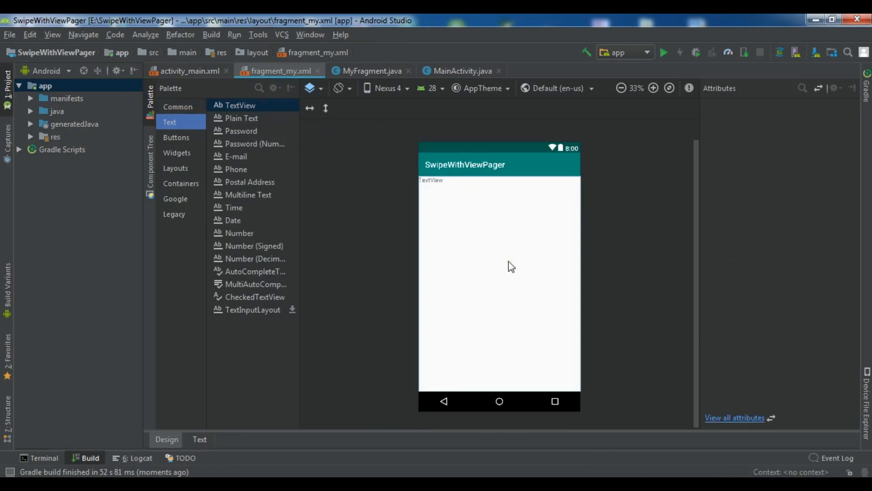
{"action": "left_click", "coordinate": [202, 439]}
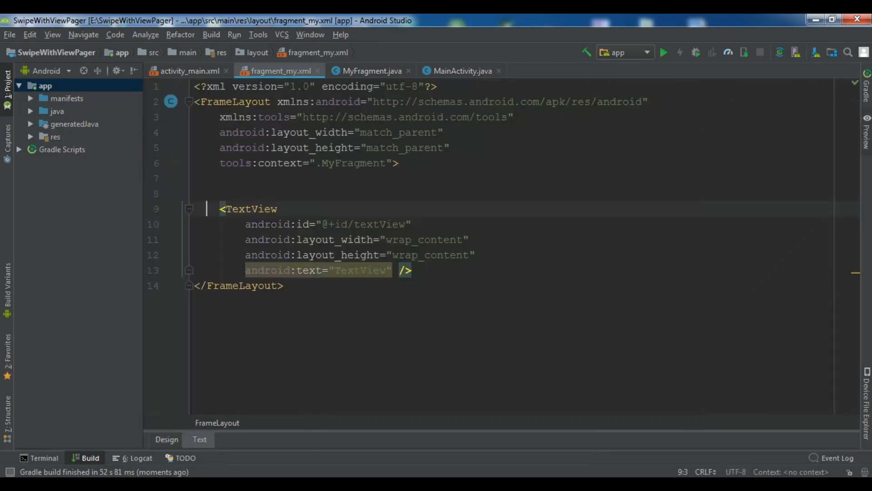
{"action": "left_click", "coordinate": [867, 136]}
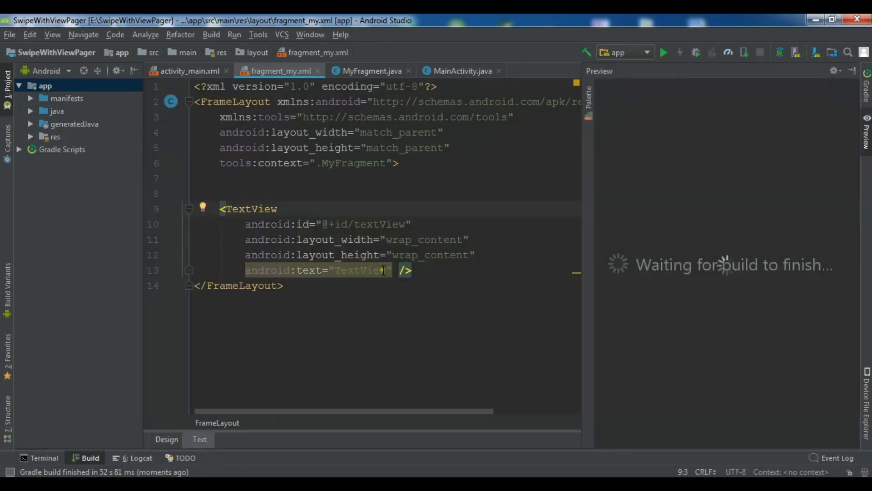
- Add android:textSize="30sp" to the fragment's TextView
{"action": "left_click", "coordinate": [399, 270]}
{"action": "key", "text": "Return"}
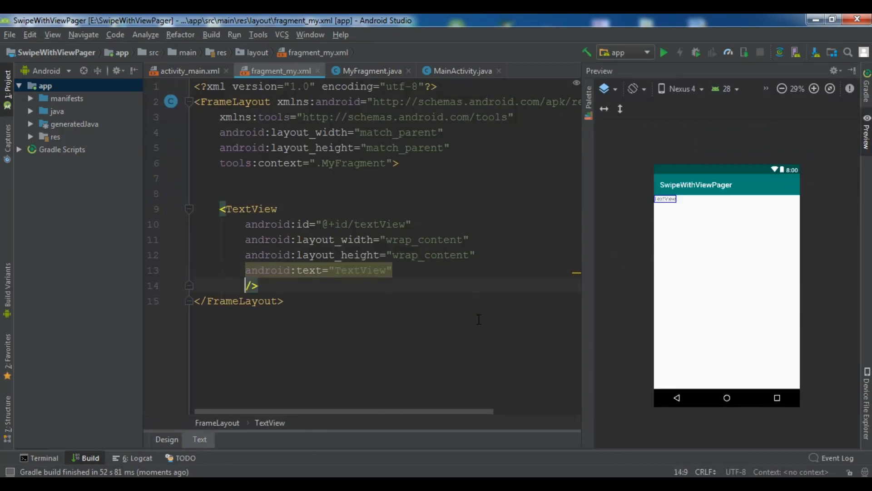
{"action": "key", "text": "Return"}
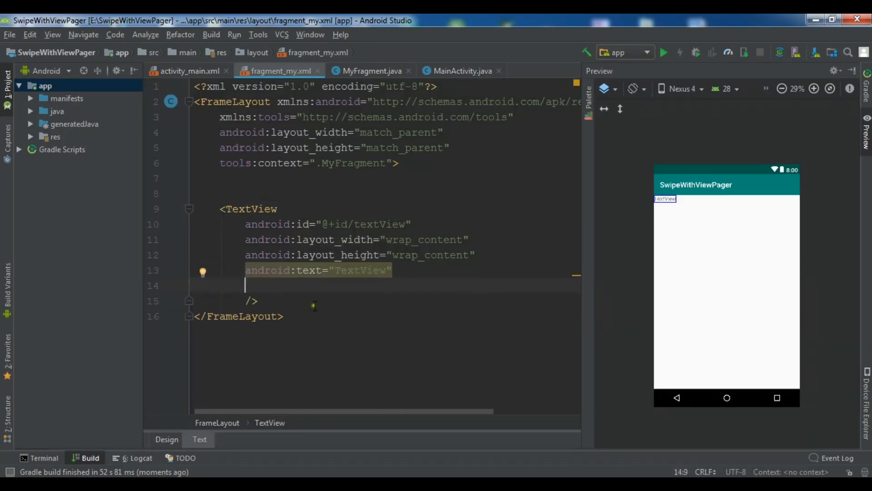
{"action": "type", "text": "and"}
{"action": "key", "text": "Return"}
{"action": "type", "text": "te"}
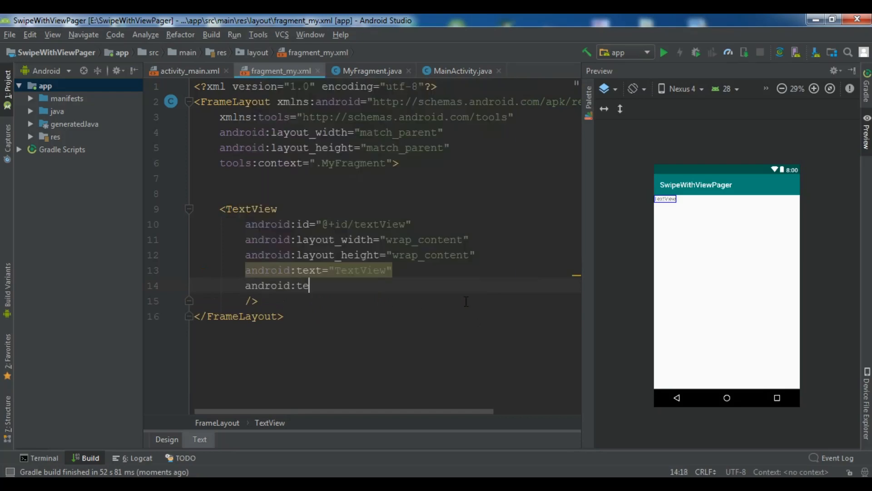
{"action": "type", "text": "xtS"}
{"action": "key", "text": "Return"}
{"action": "type", "text": "3"}
{"action": "type", "text": "0sp"}
{"action": "key", "text": "Right"}
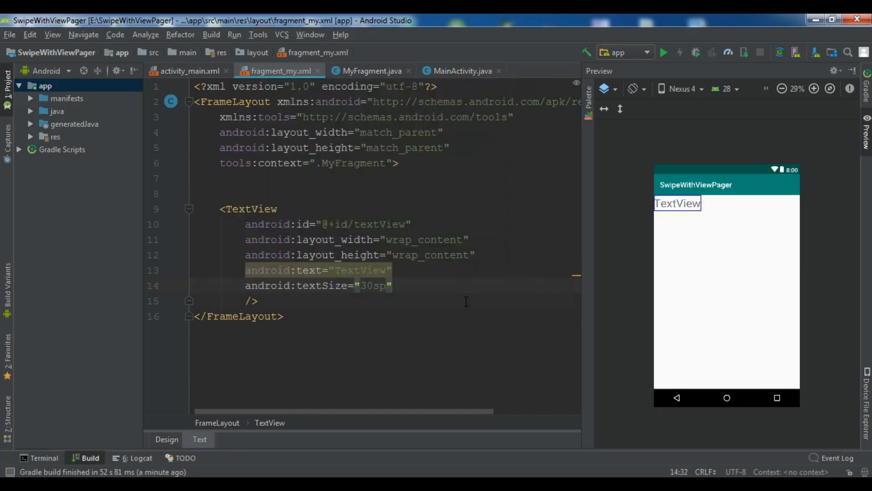
{"action": "key", "text": "Return"}
{"action": "type", "text": "and"}
{"action": "key", "text": "Return"}
{"action": "type", "text": "t"}
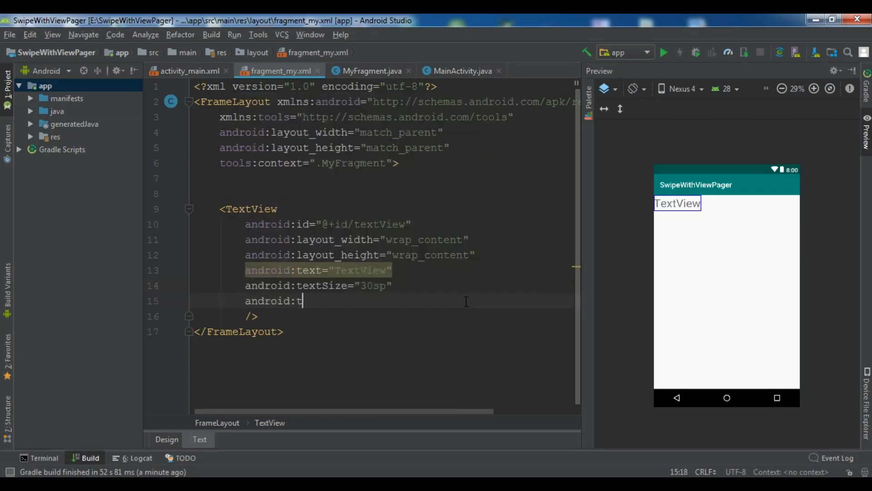
{"action": "type", "text": "e"}
{"action": "key", "text": "Return"}
{"action": "key", "text": "Return"}
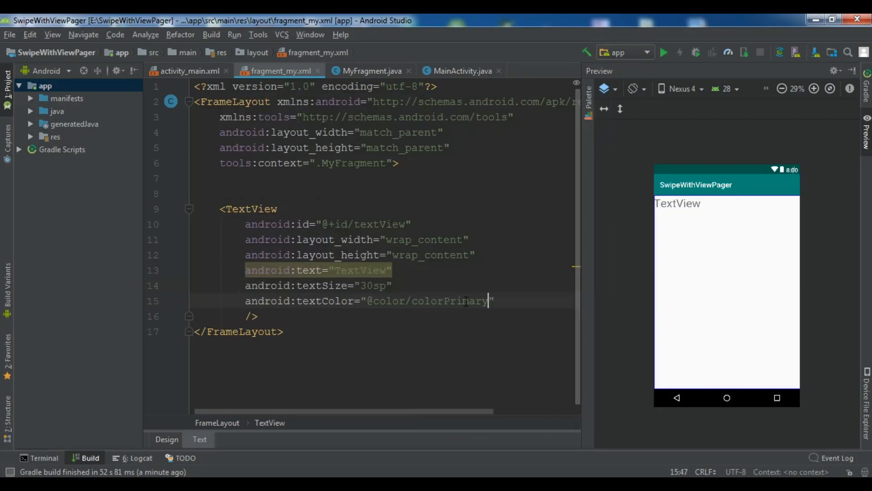
{"action": "key", "text": "End"}
{"action": "key", "text": "Return"}
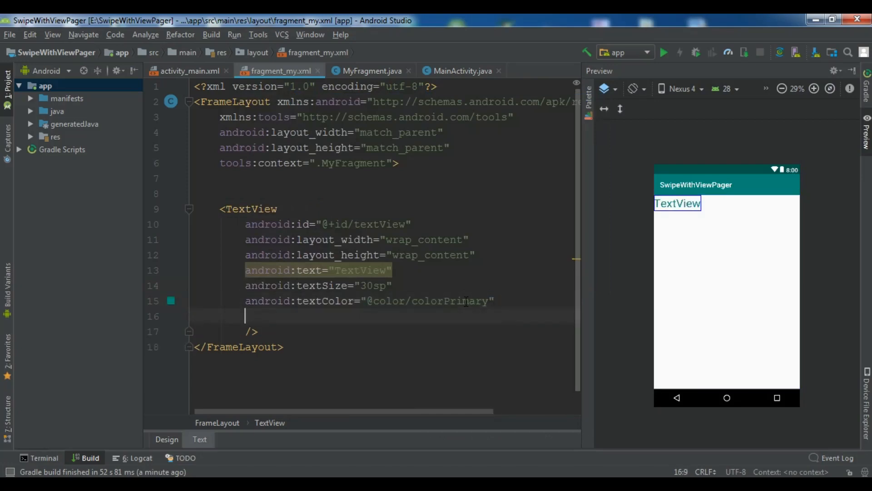
{"action": "type", "text": "and"}
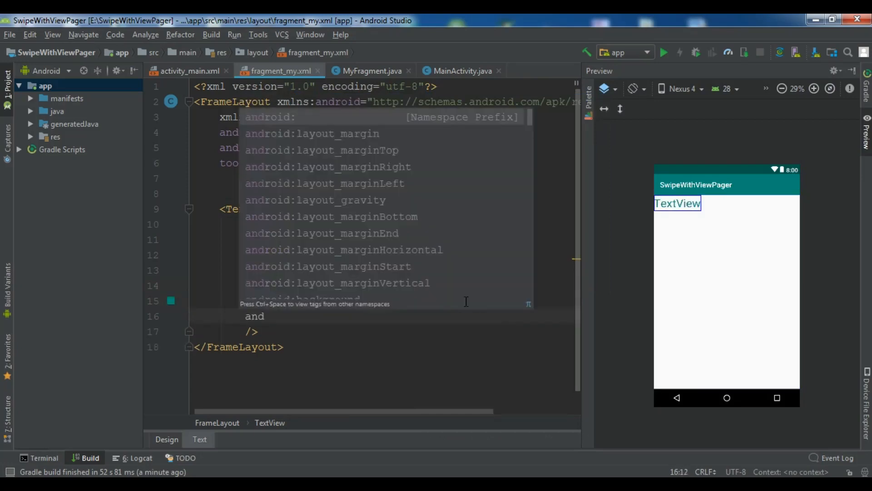
{"action": "key", "text": "Return"}
{"action": "type", "text": "te"}
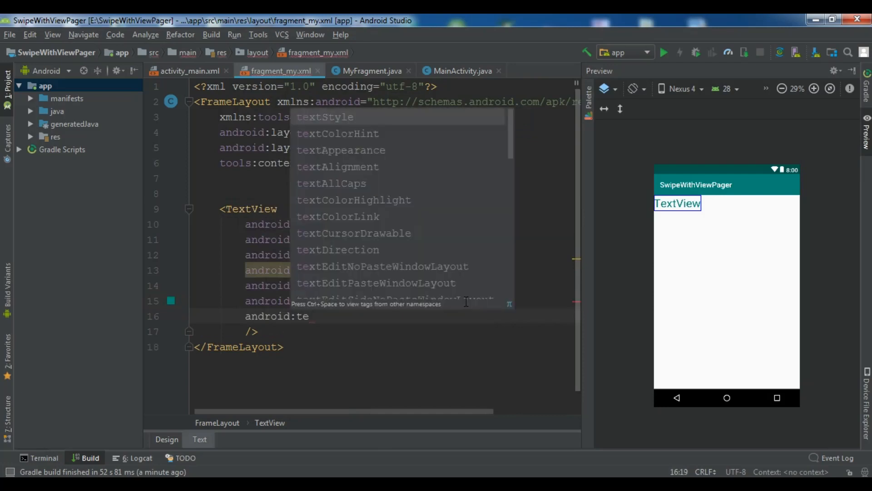
{"action": "key", "text": "Return"}
{"action": "key", "text": "Return"}
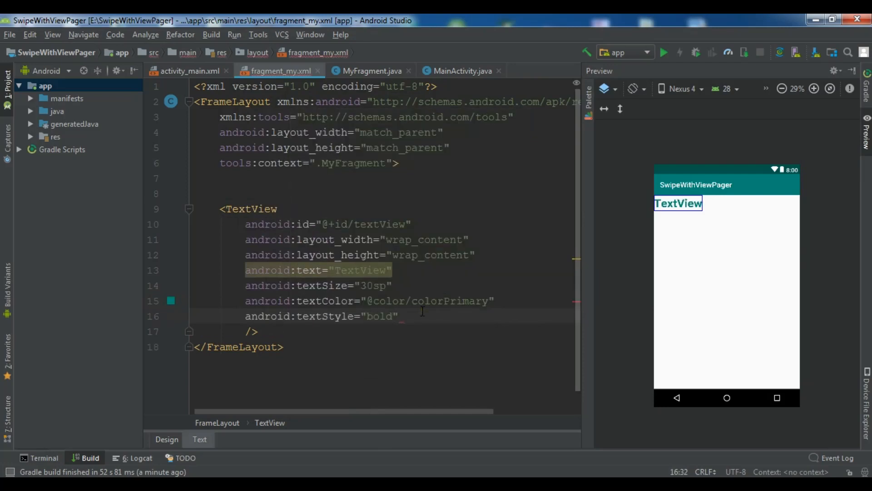
- Add layout_margin="100dp" and change the text to "Hello World"
{"action": "key", "text": "Return"}
{"action": "type", "text": "and"}
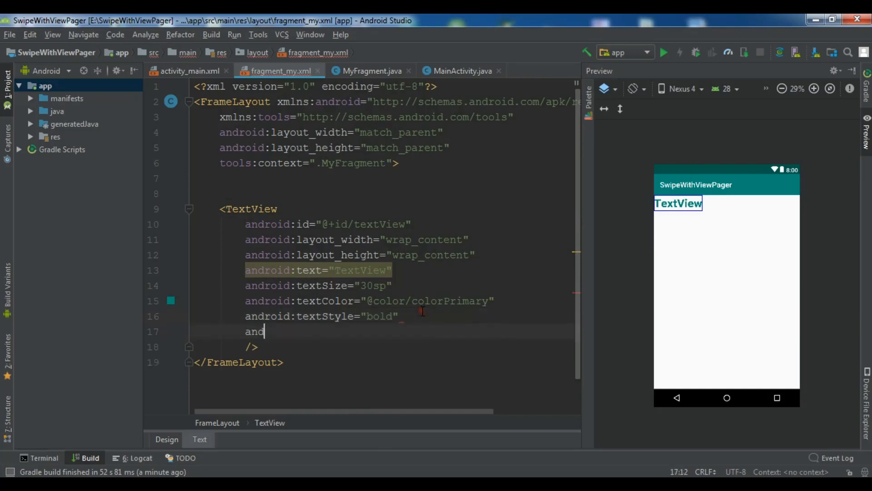
{"action": "type", "text": "roid:lay"}
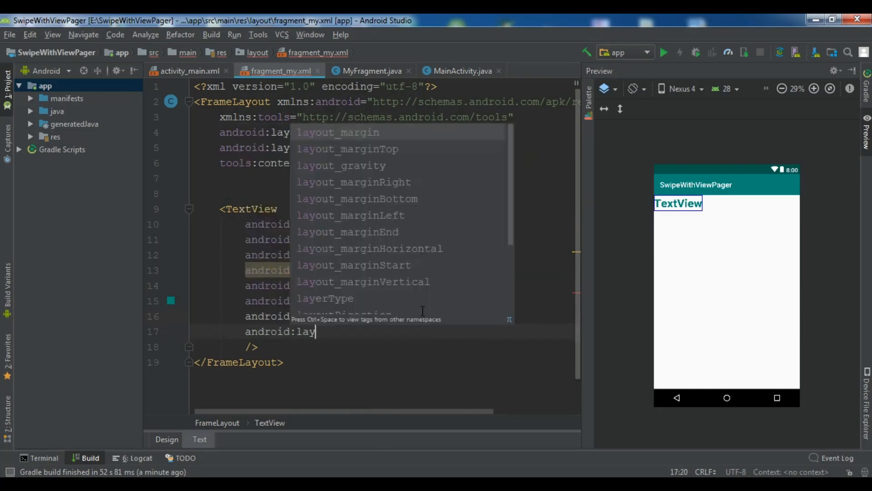
{"action": "key", "text": "Return"}
{"action": "type", "text": "100dp"}
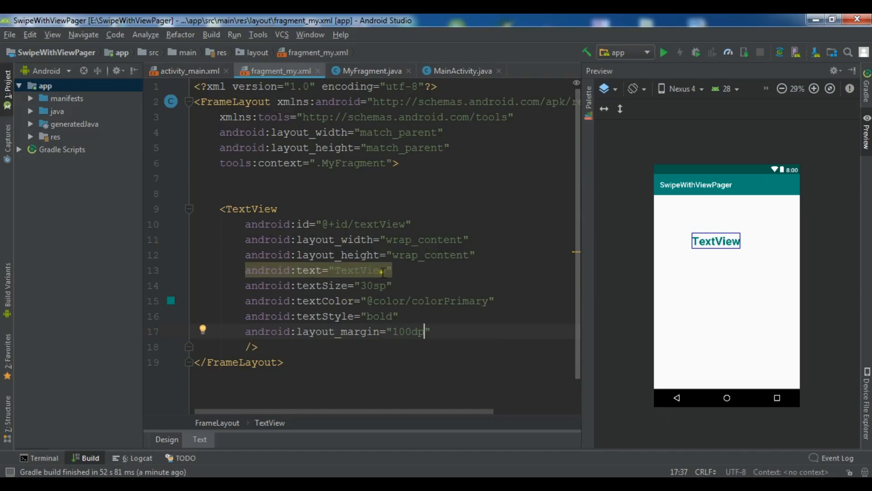
{"action": "left_click", "coordinate": [354, 270]}
{"action": "left_click_drag", "start_coordinate": [387, 270], "coordinate": [334, 270]}
{"action": "type", "text": "F"}
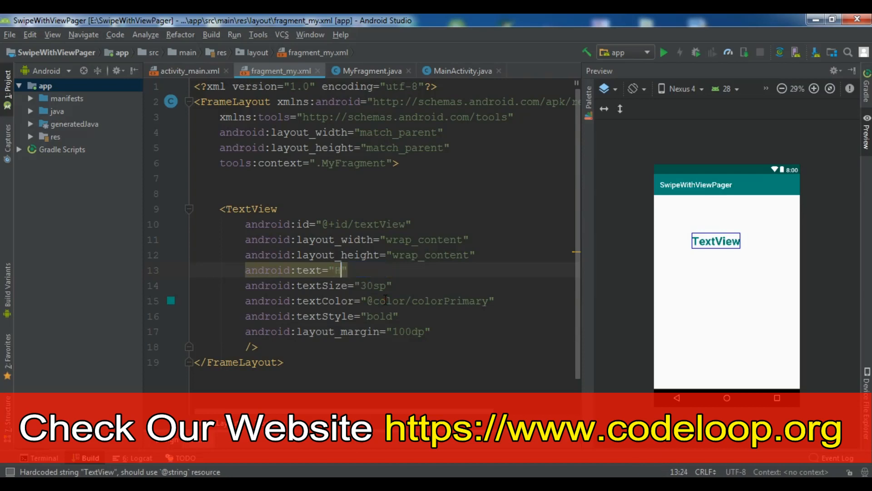
{"action": "type", "text": "ello Wor"}
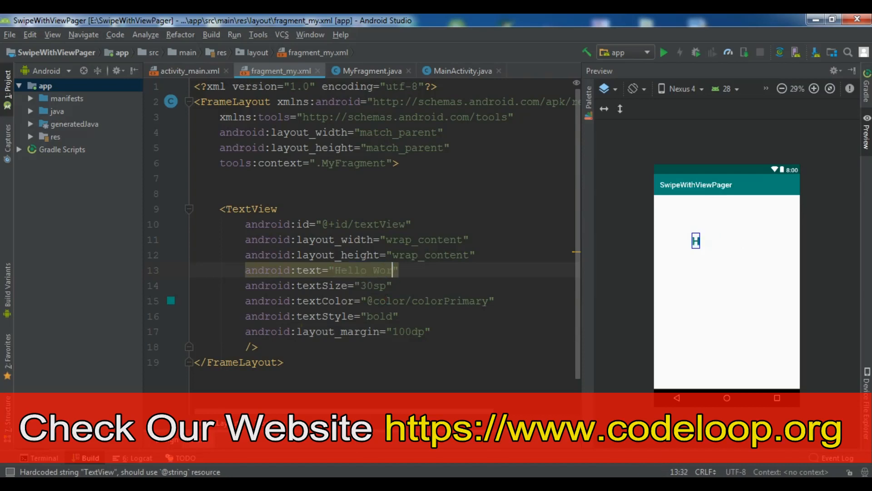
{"action": "type", "text": "ld"}
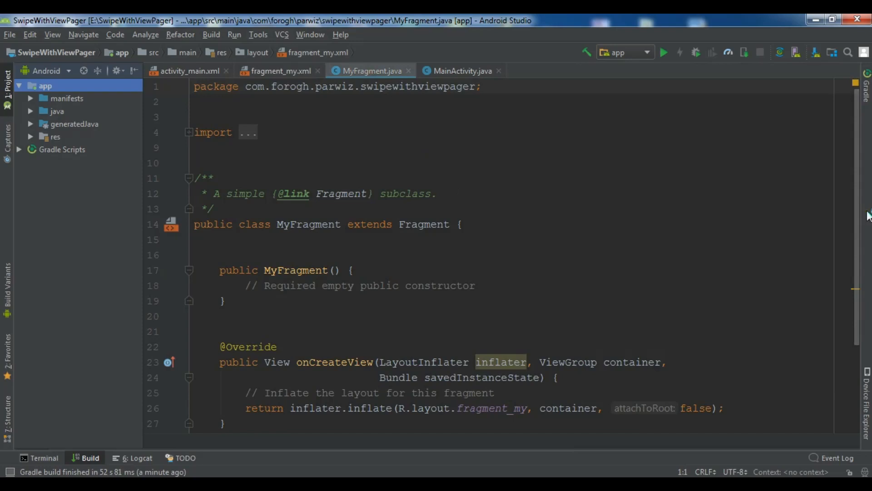
- Create a new Java class FragmentAdapter in the swipewithviewpager package
{"action": "left_click", "coordinate": [35, 110]}
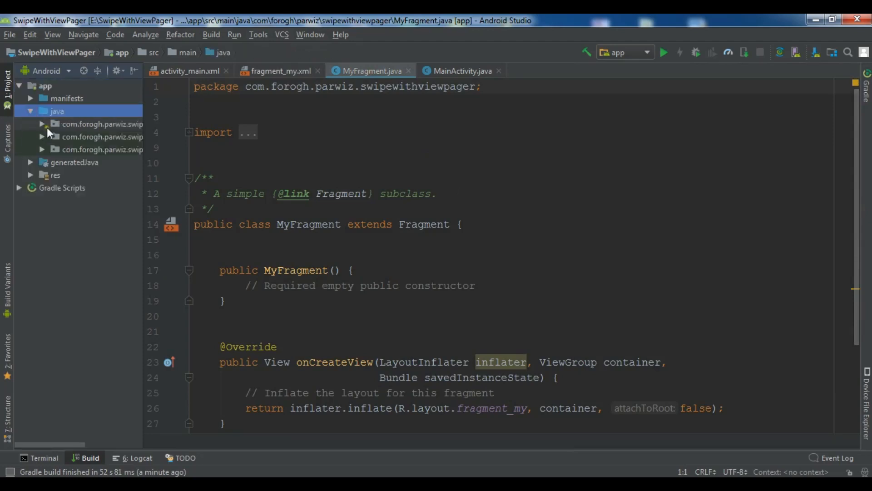
{"action": "left_click", "coordinate": [41, 123]}
{"action": "left_click", "coordinate": [72, 122]}
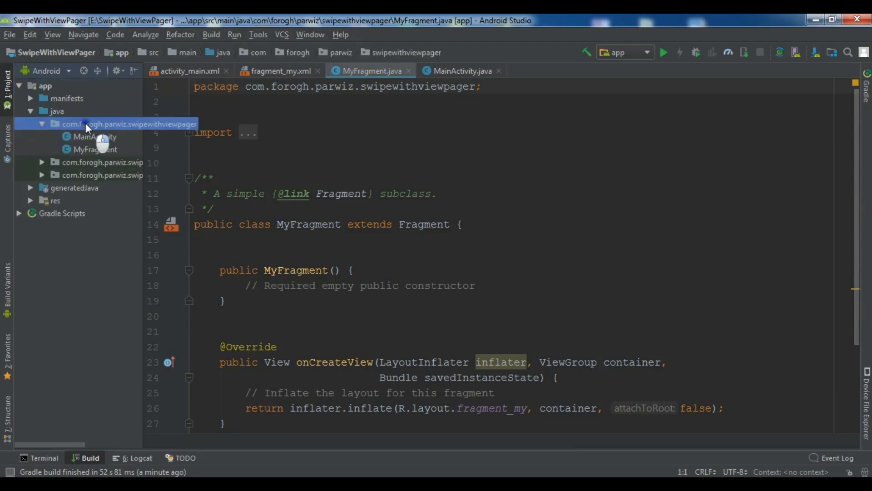
{"action": "right_click", "coordinate": [86, 123]}
{"action": "mouse_move", "coordinate": [225, 72]}
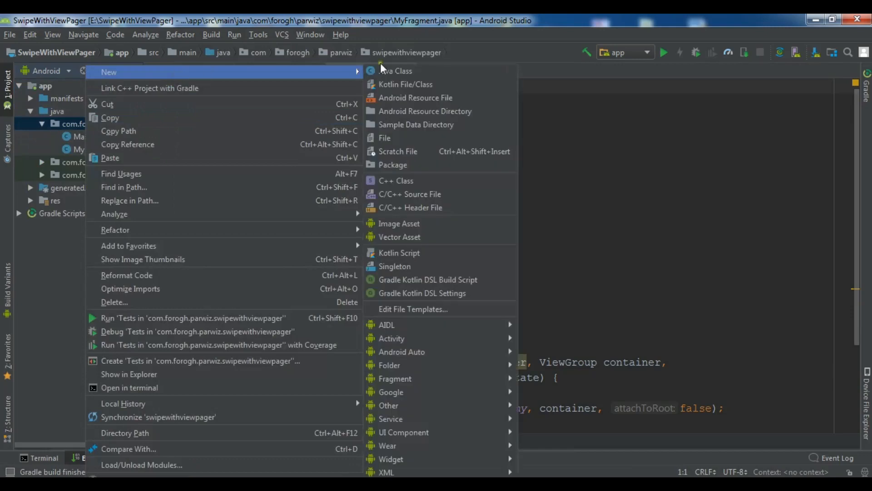
{"action": "left_click", "coordinate": [389, 68]}
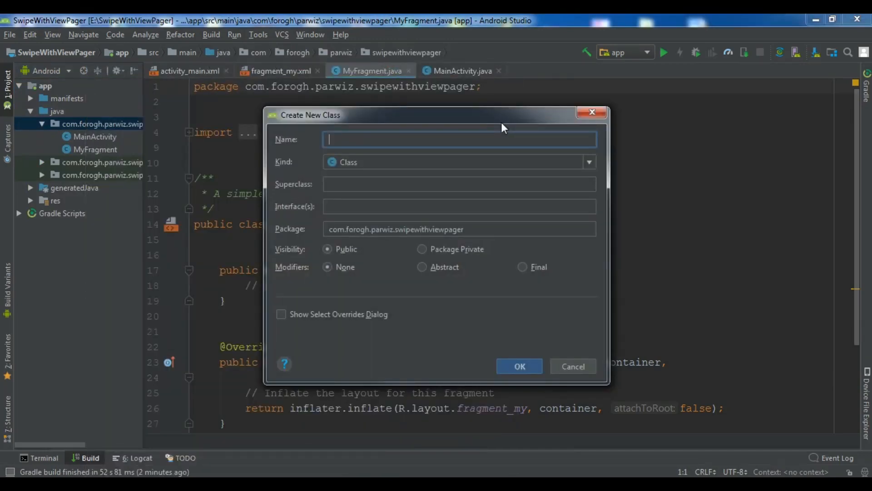
{"action": "type", "text": "FragmentAda"}
{"action": "type", "text": "pter"}
{"action": "key", "text": "Return"}
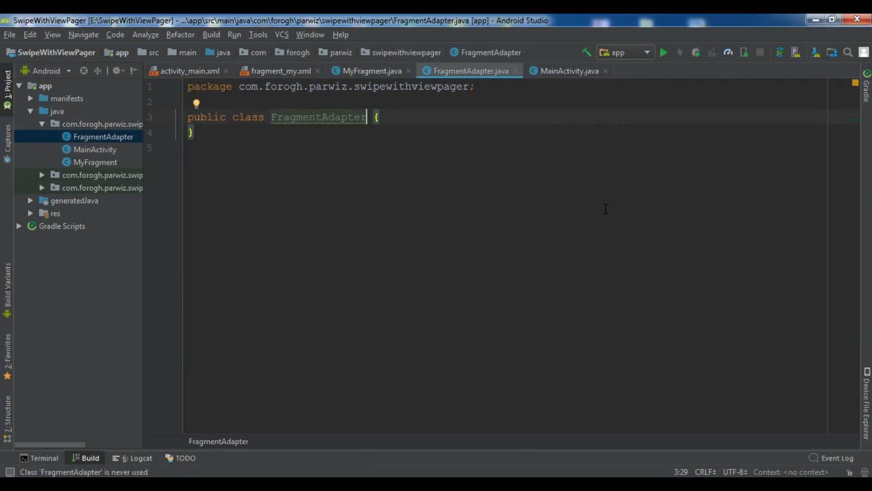
{"action": "type", "text": "ex "}
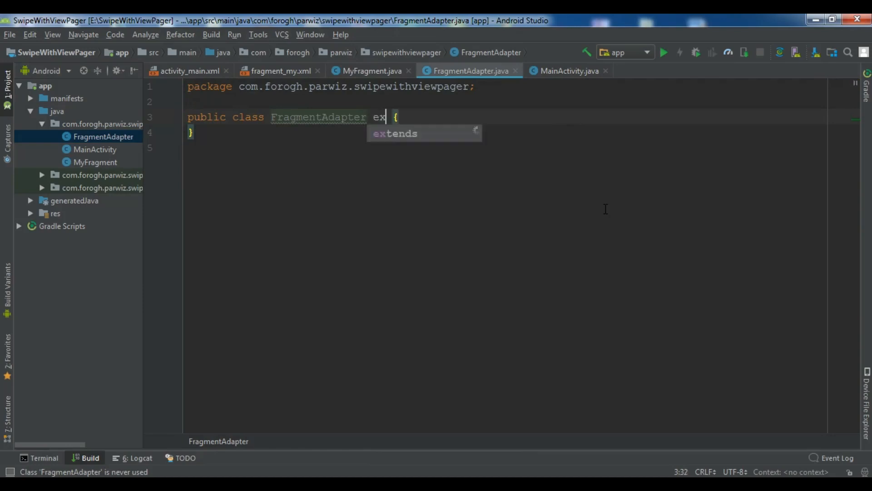
{"action": "type", "text": "pe"}
- Make FragmentAdapter extend FragmentStatePagerAdapter, importing it via code completion
{"action": "key", "text": "BackSpace"}
{"action": "key", "text": "BackSpace"}
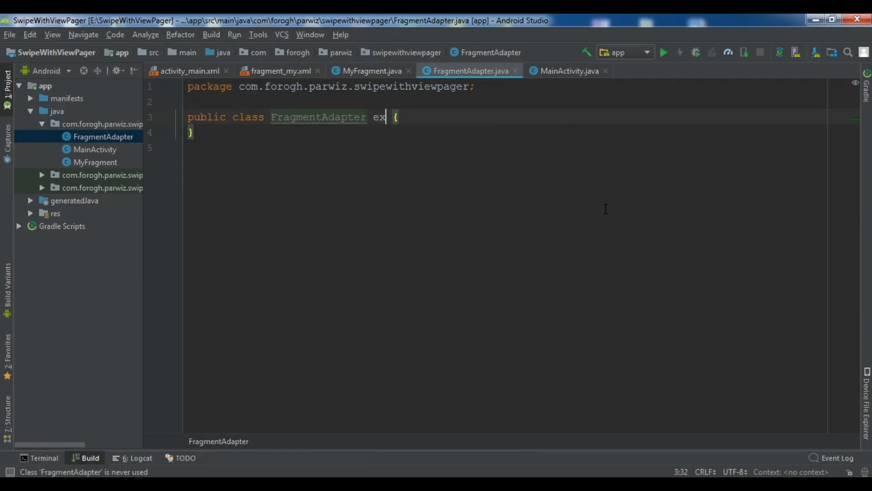
{"action": "type", "text": "te"}
{"action": "key", "text": "Return"}
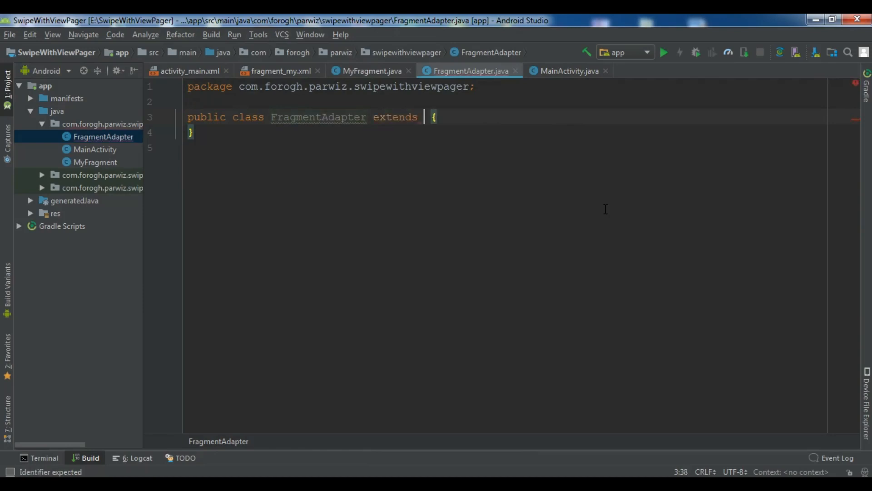
{"action": "type", "text": "Fra"}
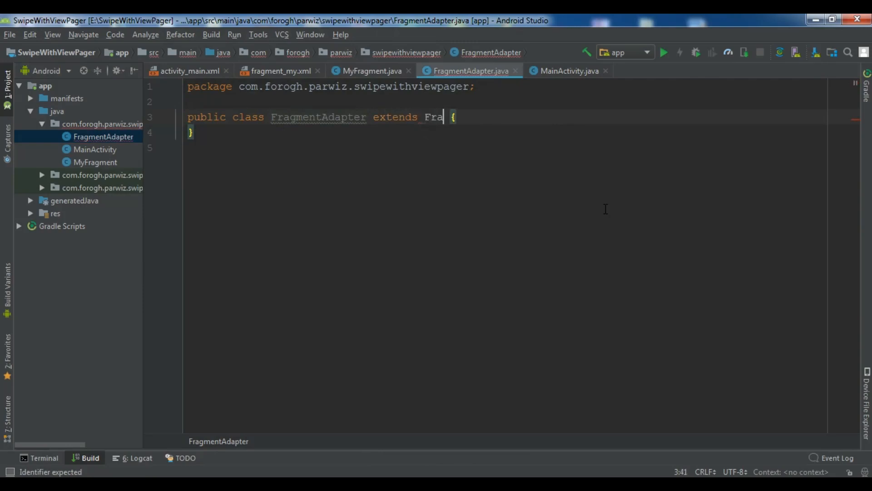
{"action": "key", "text": "Down"}
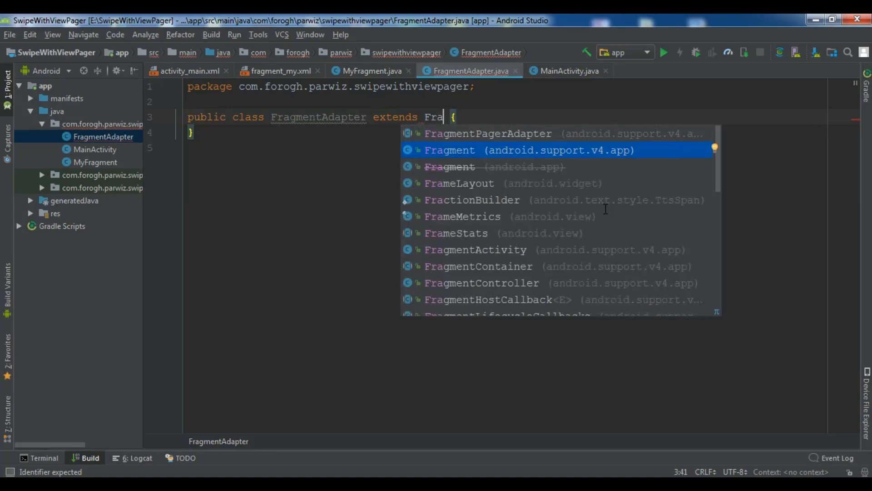
{"action": "type", "text": "g"}
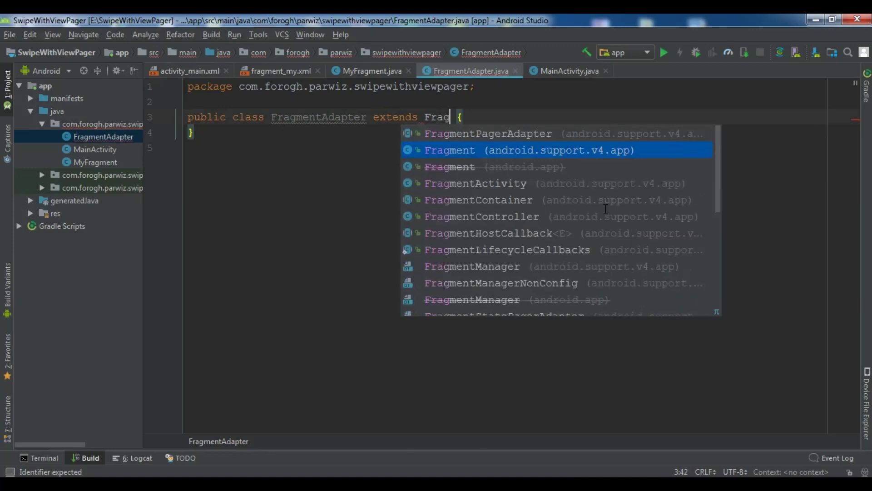
{"action": "type", "text": "ment"}
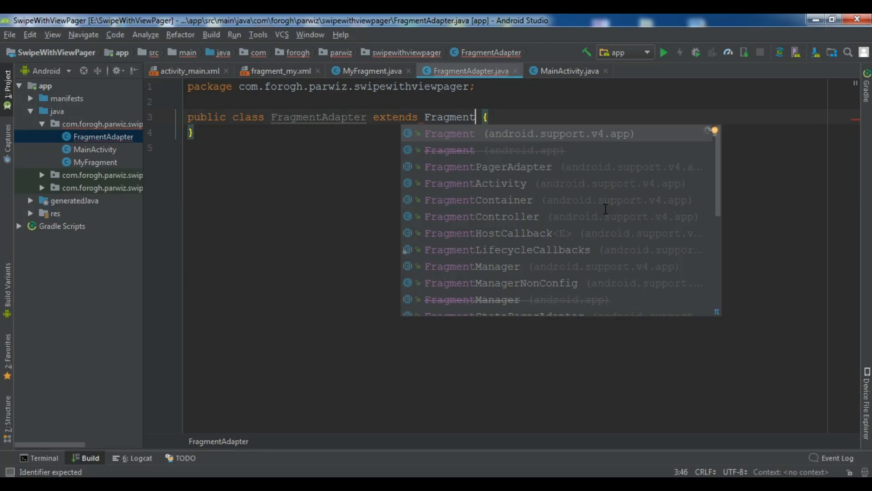
{"action": "type", "text": "S"}
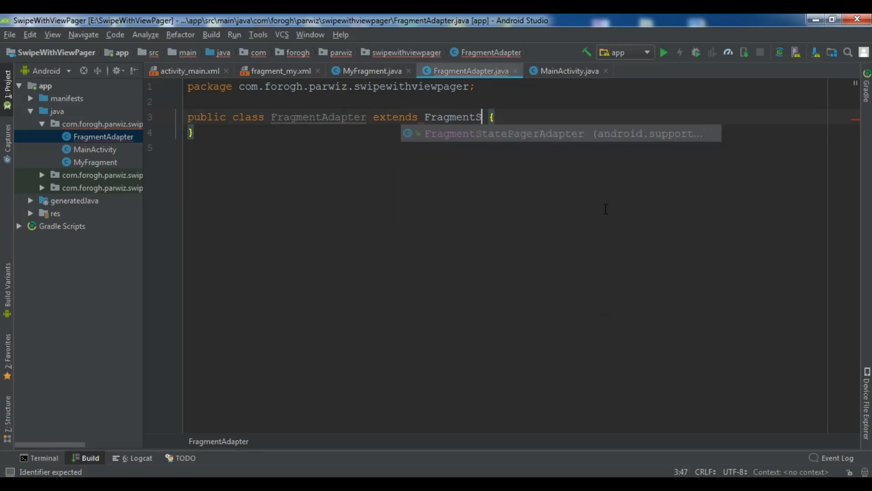
{"action": "key", "text": "Return"}
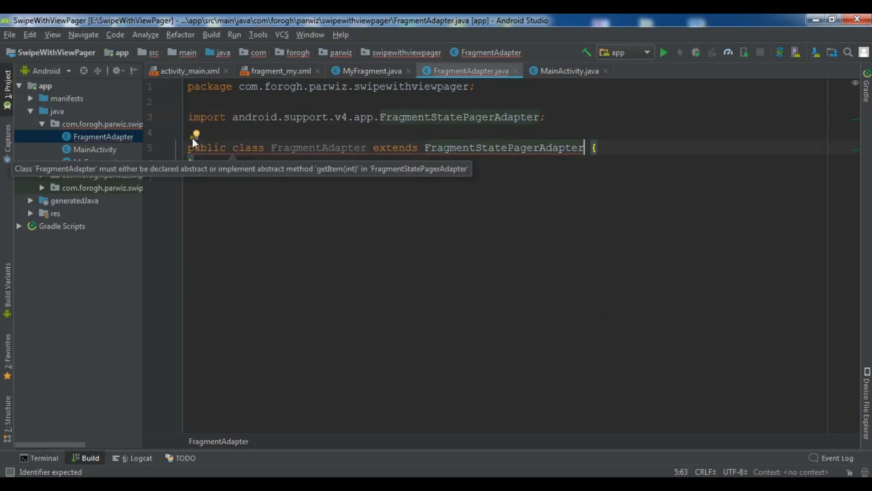
{"action": "mouse_move", "coordinate": [197, 134]}
{"action": "left_click", "coordinate": [198, 134]}
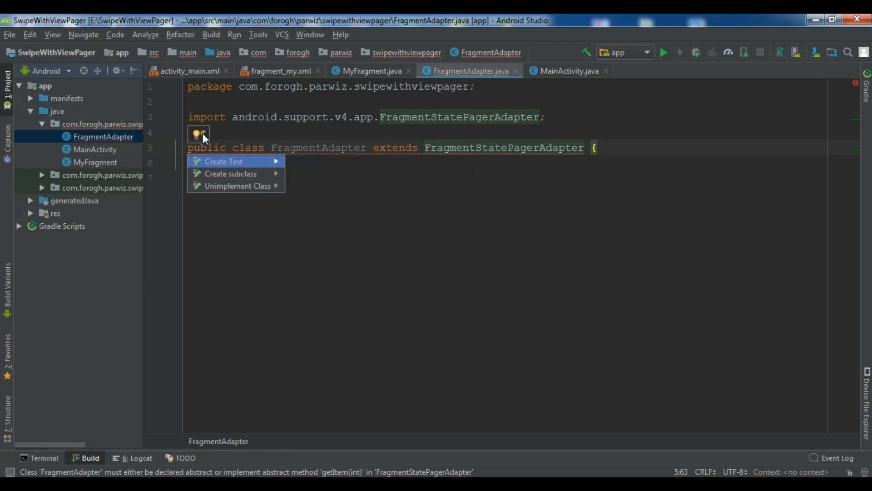
- Implement getItem and getCount stubs and add a FragmentManager constructor calling super(fm)
{"action": "key", "text": "Return"}
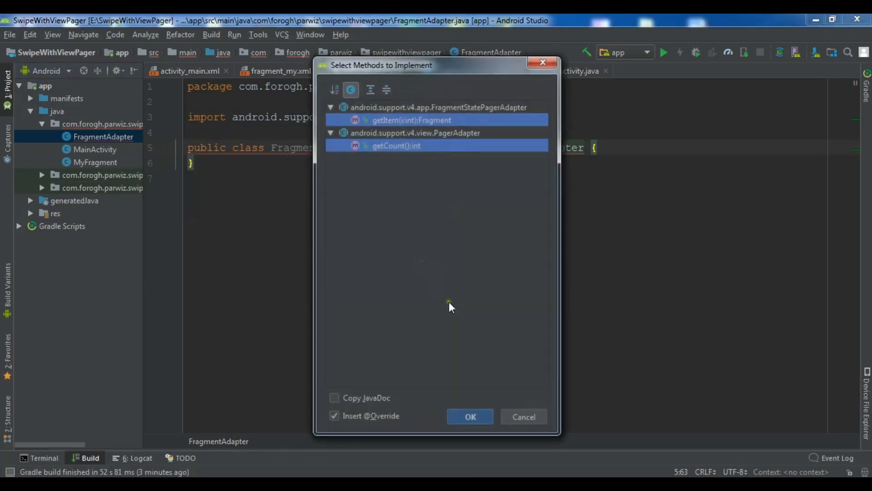
{"action": "left_click", "coordinate": [469, 417]}
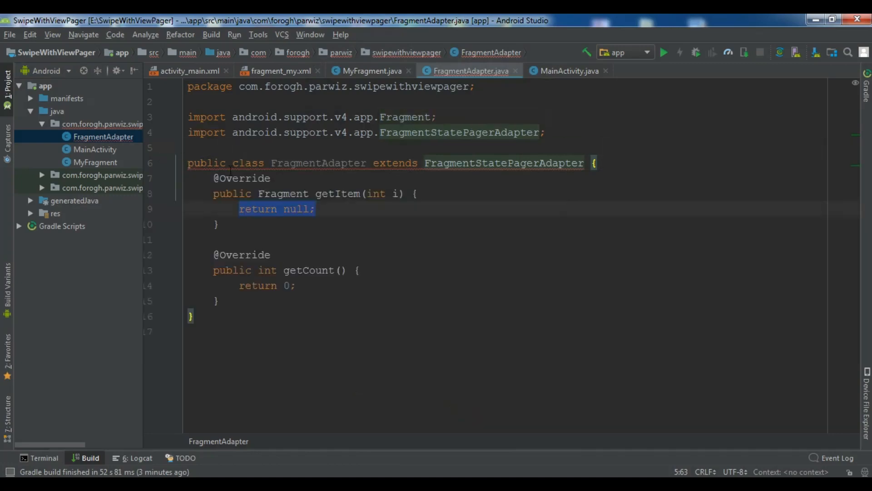
{"action": "left_click", "coordinate": [240, 162]}
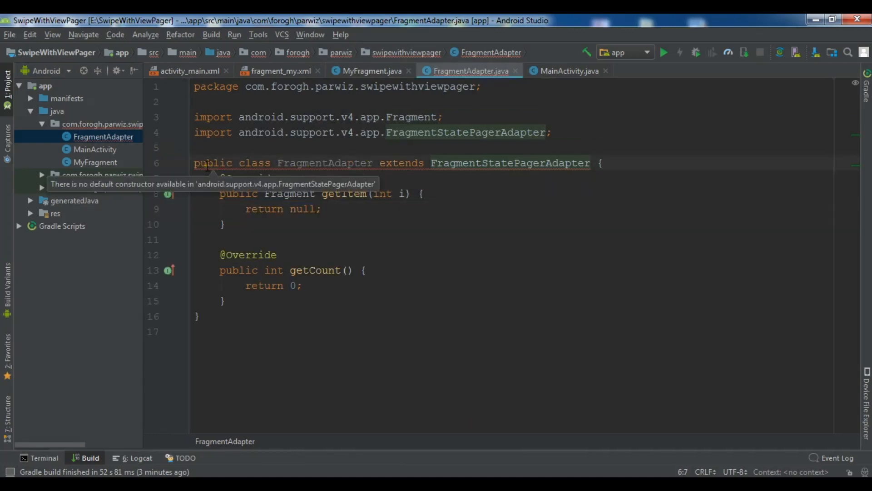
{"action": "left_click", "coordinate": [213, 163]}
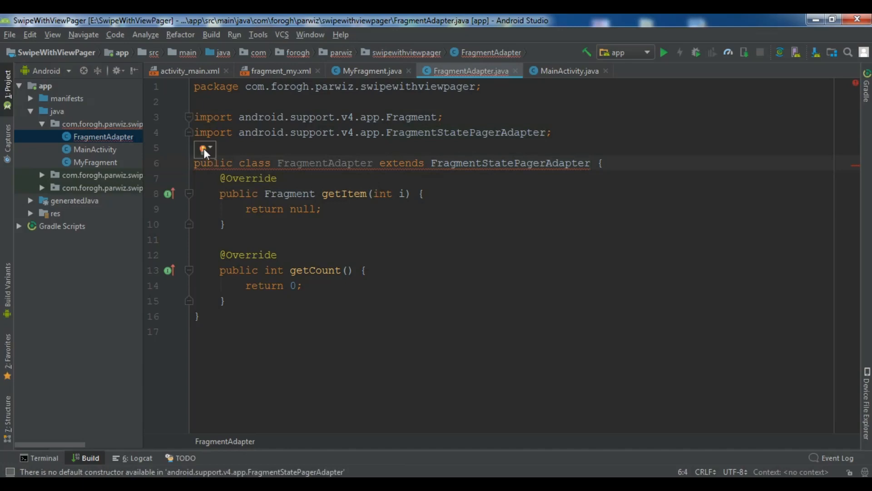
{"action": "left_click", "coordinate": [204, 148]}
{"action": "left_click", "coordinate": [227, 179]}
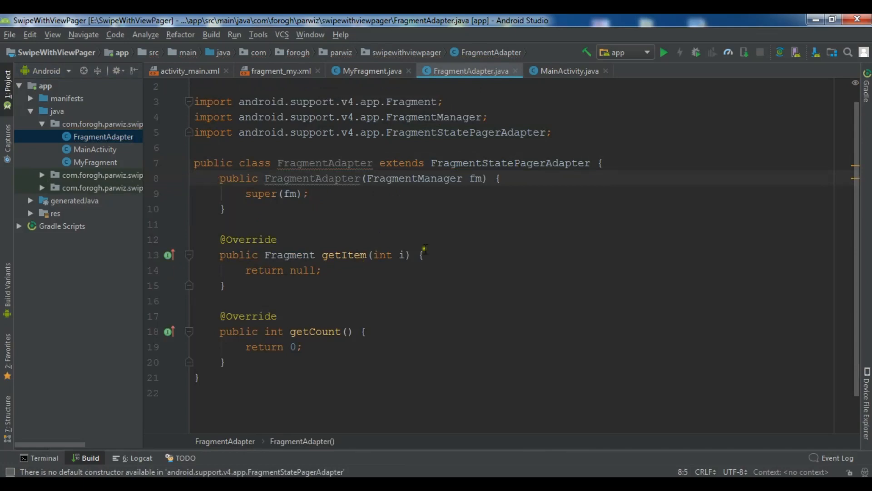
- Make getCount return 50
{"action": "left_click", "coordinate": [294, 346]}
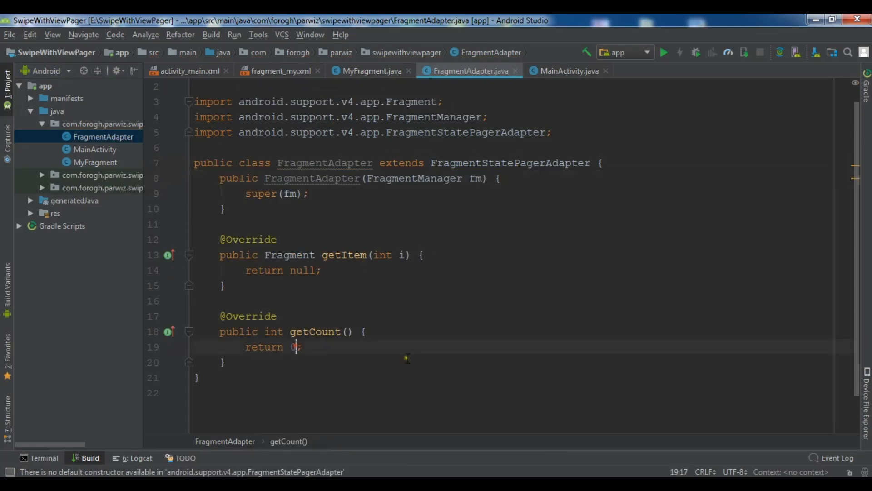
{"action": "key", "text": "BackSpace"}
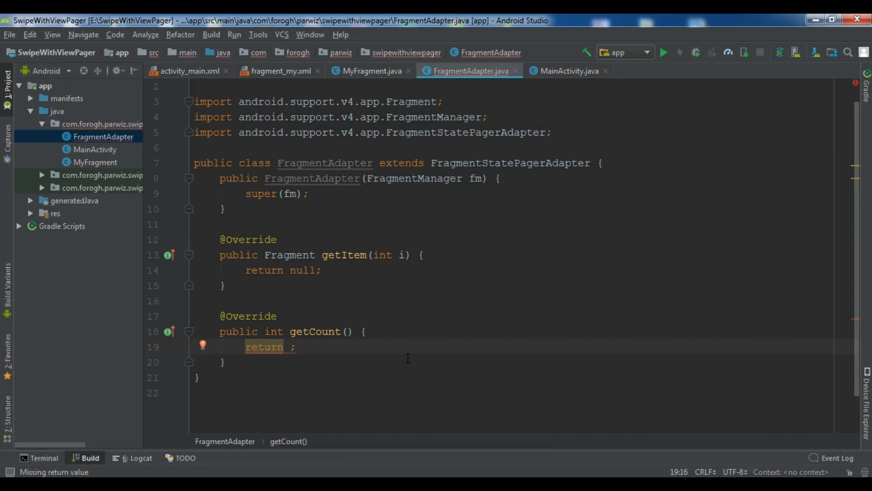
{"action": "type", "text": "5"}
{"action": "type", "text": "0"}
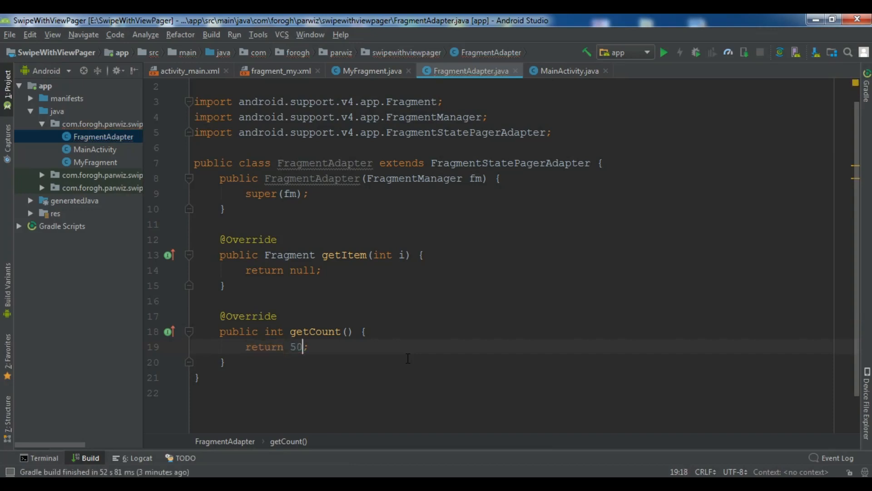
{"action": "left_click", "coordinate": [443, 254]}
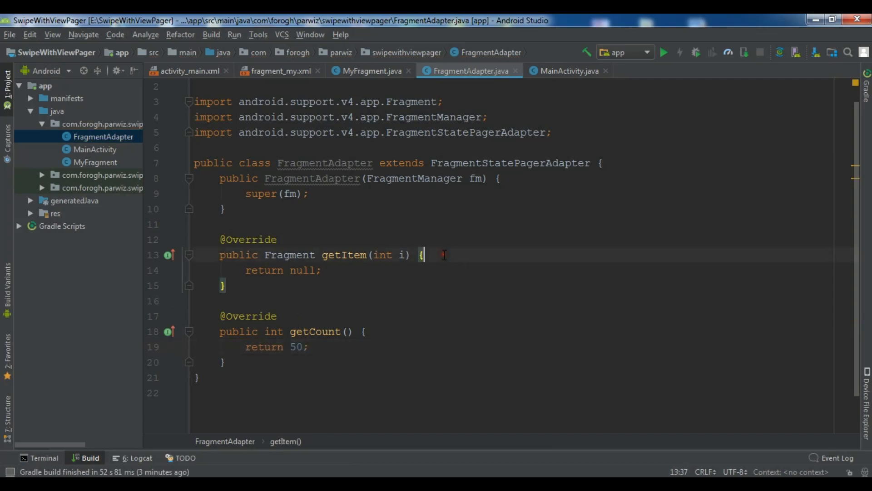
{"action": "key", "text": "Return"}
{"action": "key", "text": "Return"}
{"action": "key", "text": "Return"}
{"action": "key", "text": "Up"}
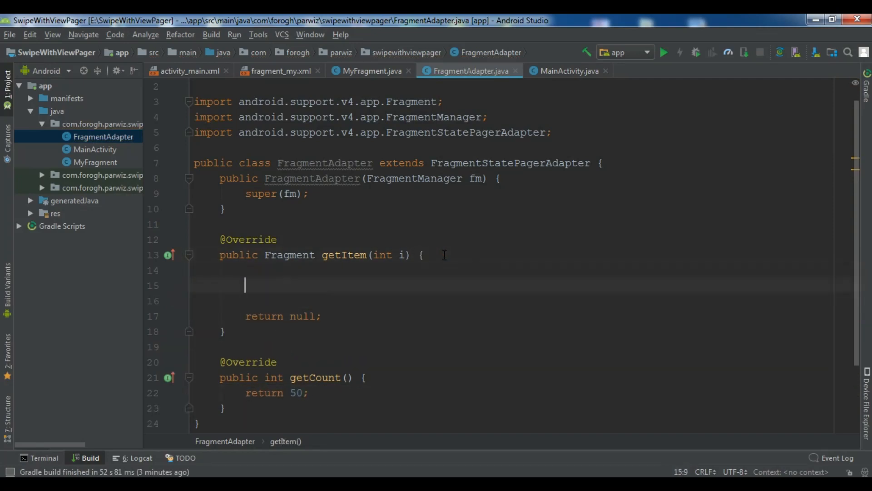
{"action": "type", "text": "My"}
- In getItem declare MyFragment fragment = new MyFragment()
{"action": "key", "text": "Return"}
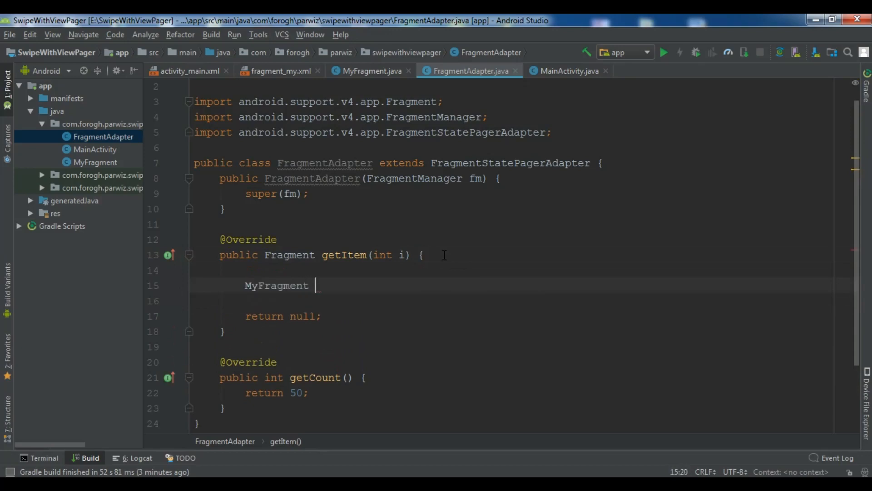
{"action": "type", "text": "fr"}
{"action": "key", "text": "Return"}
{"action": "type", "text": "= nw"}
{"action": "key", "text": "BackSpace"}
{"action": "type", "text": "ew My"}
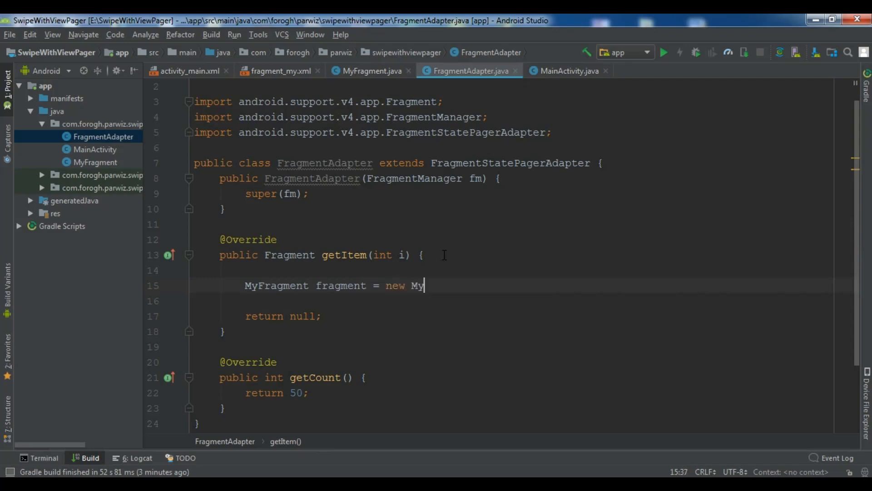
{"action": "key", "text": "Return"}
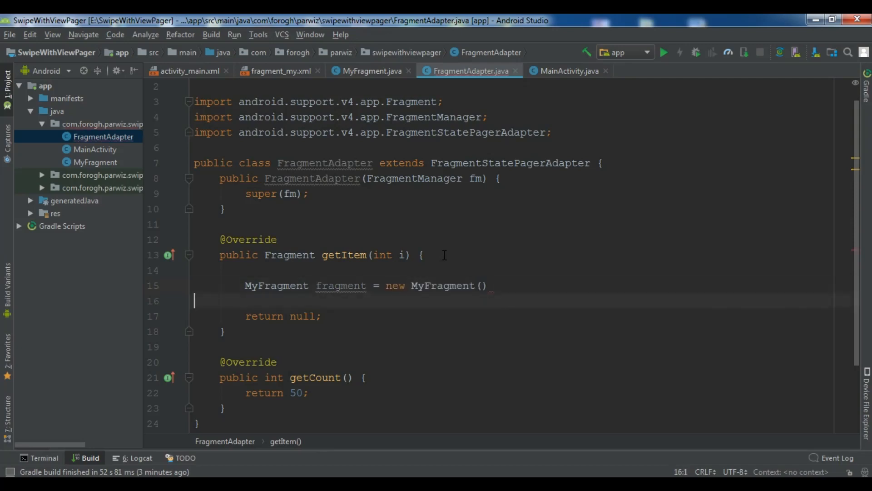
{"action": "type", "text": ");"}
{"action": "key", "text": "Return"}
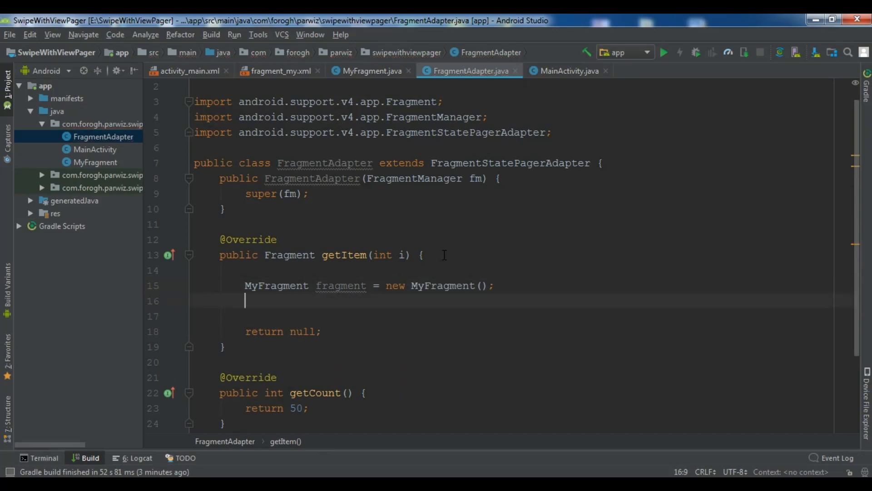
{"action": "type", "text": "Bundl"}
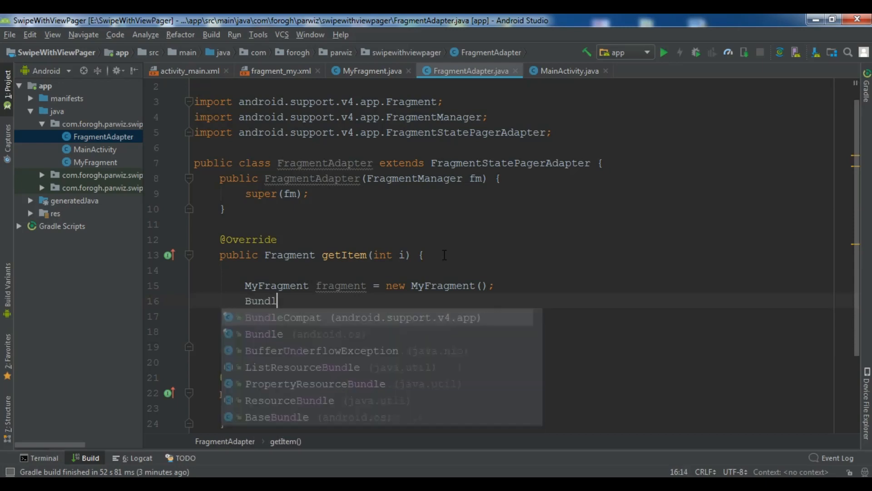
- Add Bundle bundle = new Bundle() and position = position + 1 in getItem
{"action": "key", "text": "Down"}
{"action": "key", "text": "Return"}
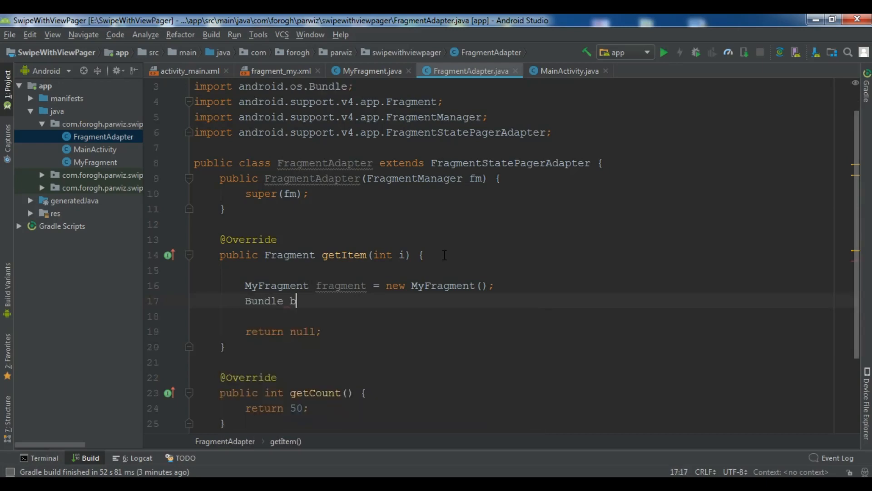
{"action": "type", "text": "bu"}
{"action": "key", "text": "Return"}
{"action": "type", "text": "= "}
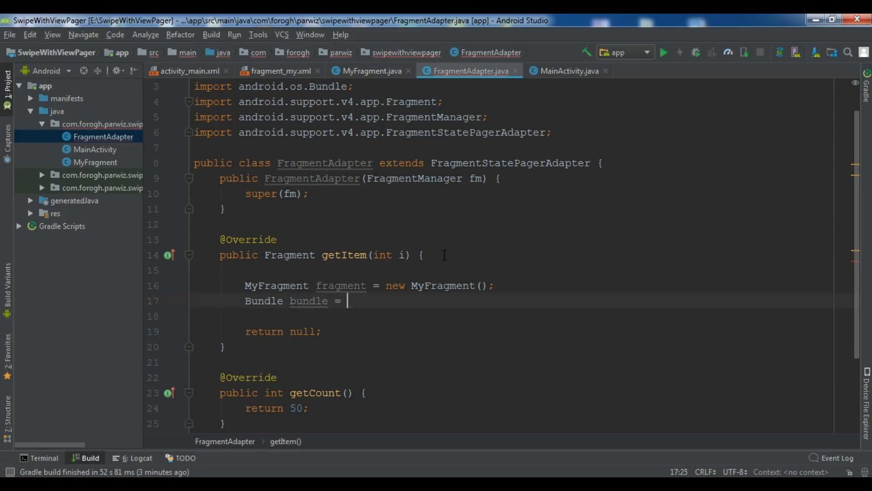
{"action": "type", "text": "new Bun"}
{"action": "key", "text": "Return"}
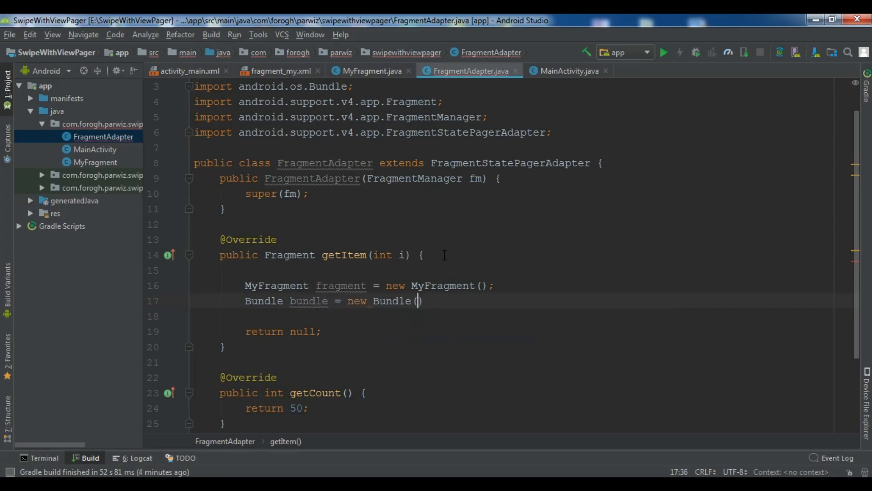
{"action": "type", "text": ";"}
{"action": "key", "text": "Return"}
{"action": "type", "text": "p"}
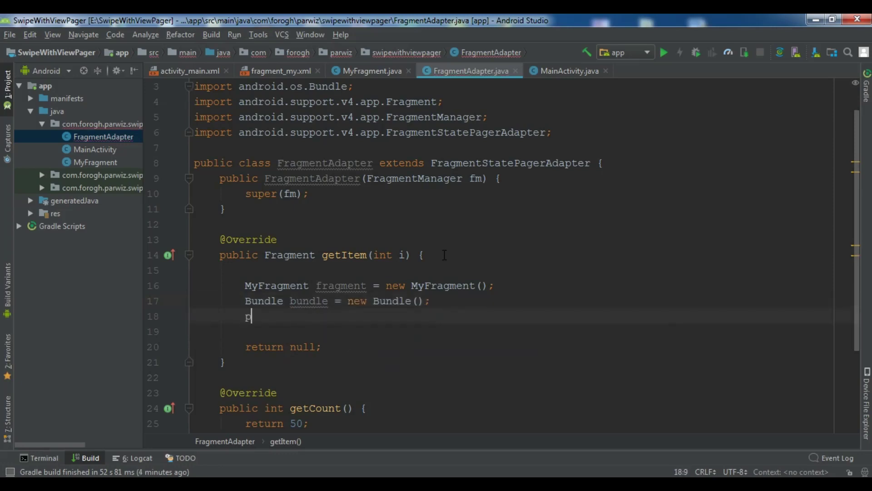
{"action": "type", "text": "osition = po"}
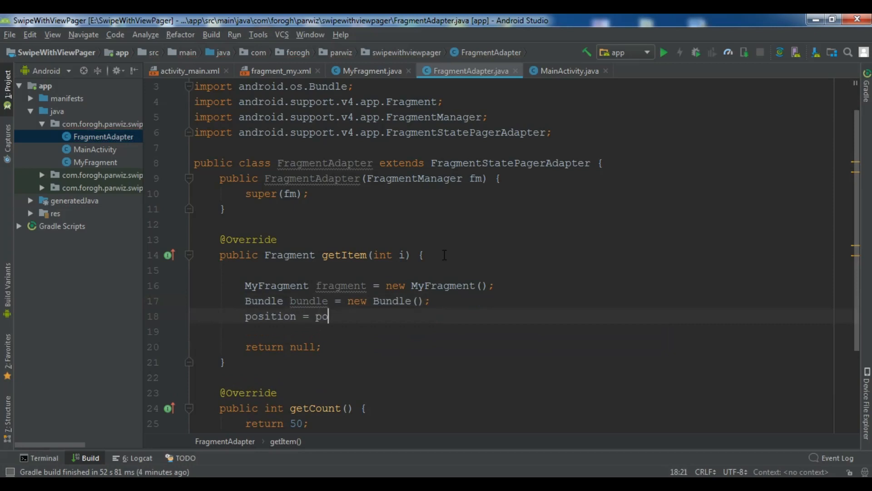
{"action": "type", "text": "si"}
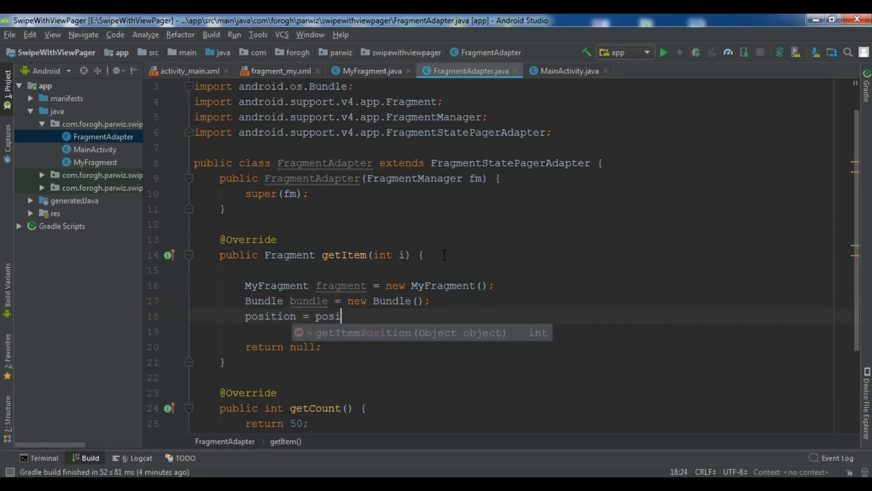
{"action": "type", "text": "tion "}
{"action": "type", "text": "+ 1;"}
{"action": "key", "text": "Return"}
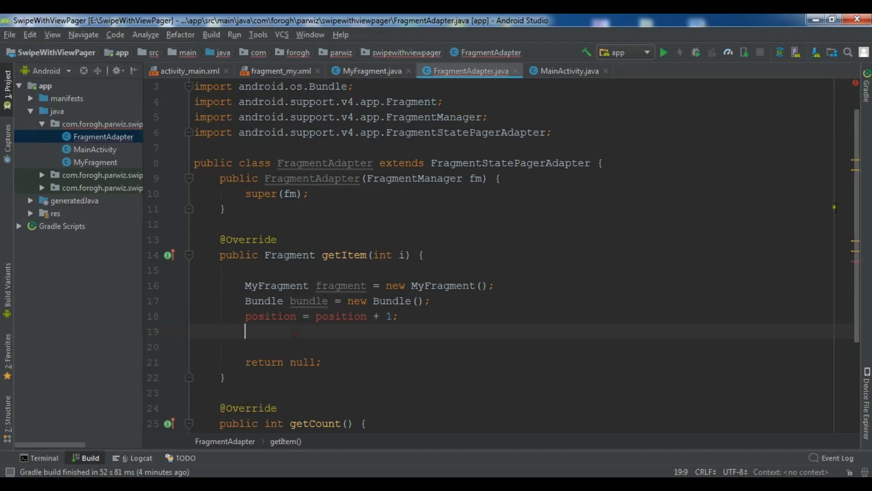
{"action": "scroll", "coordinate": [857, 238], "scroll_direction": "down", "scroll_amount": 1}
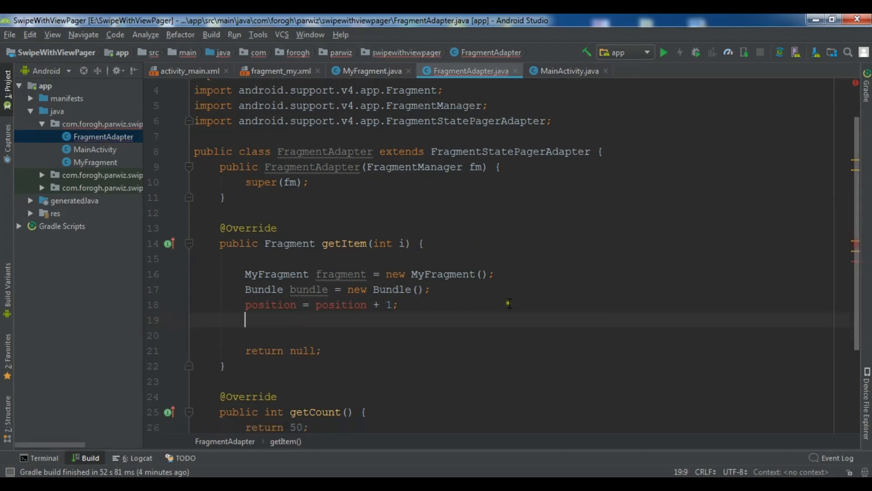
- Replace both 'position' references on line 18 with i, giving i = i + 1, and add a blank line below
{"action": "double_click", "coordinate": [254, 308]}
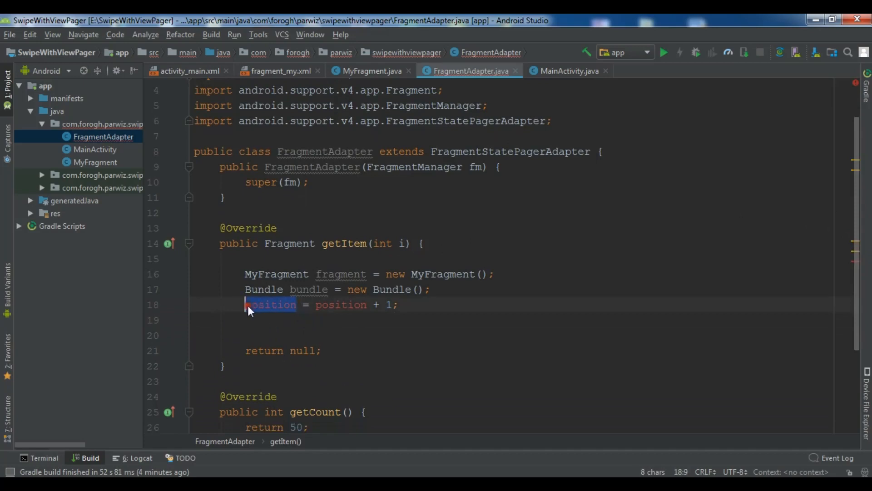
{"action": "type", "text": "i"}
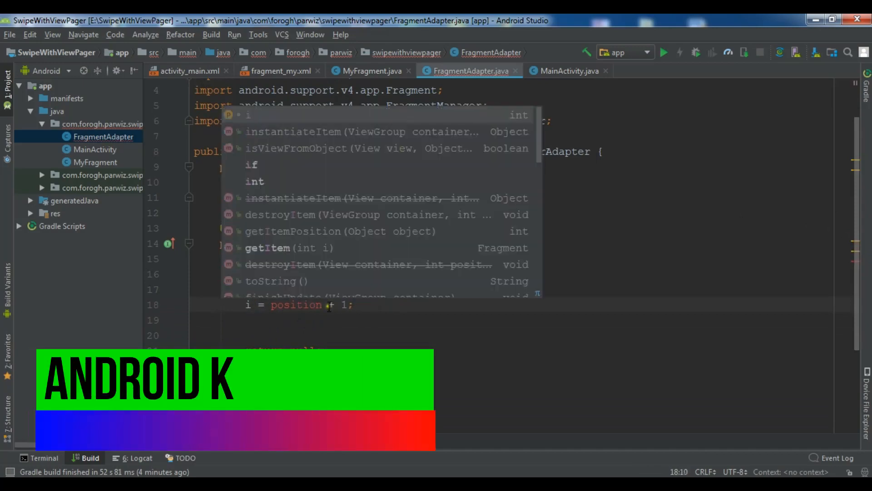
{"action": "left_click_drag", "start_coordinate": [330, 306], "coordinate": [335, 307]}
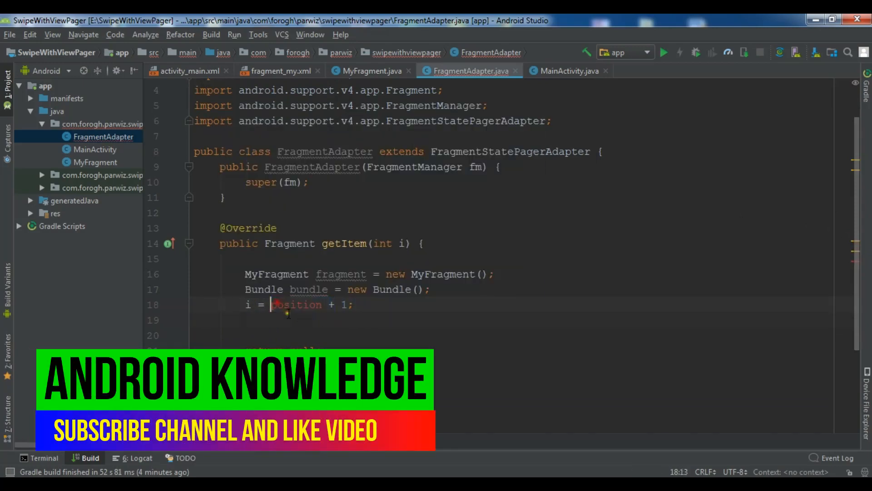
{"action": "left_click", "coordinate": [289, 315]}
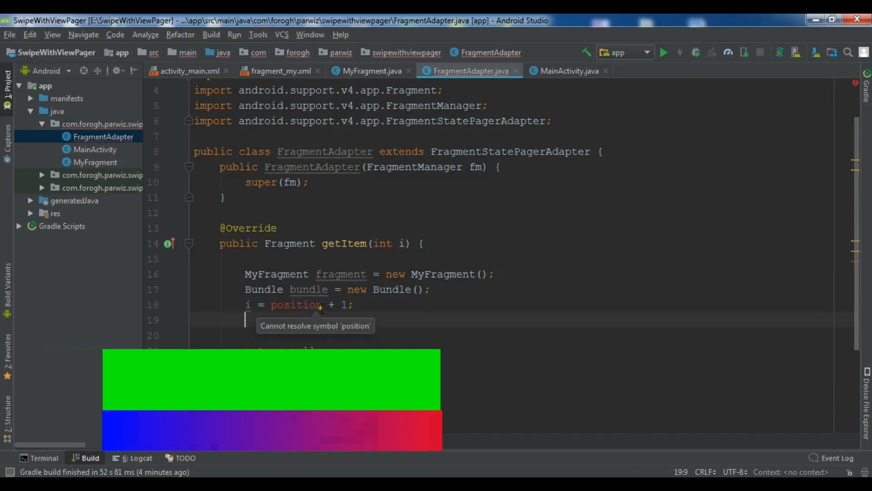
{"action": "left_click_drag", "start_coordinate": [322, 304], "coordinate": [272, 307]}
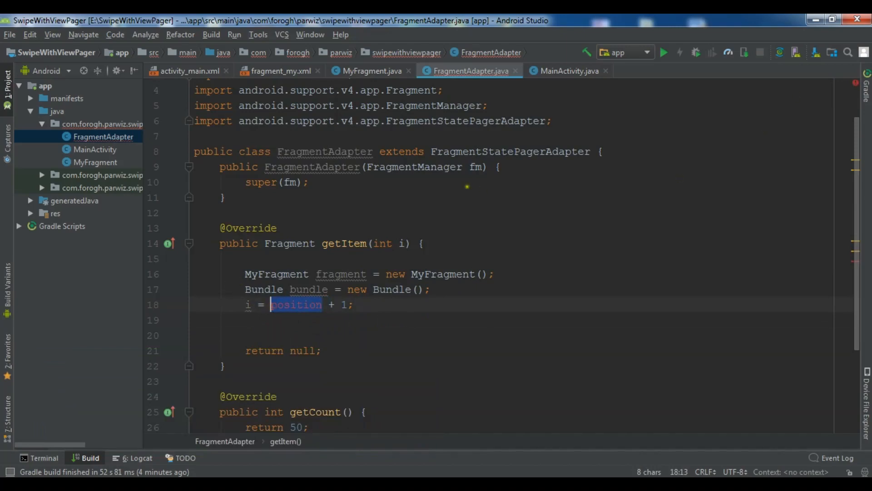
{"action": "type", "text": "i"}
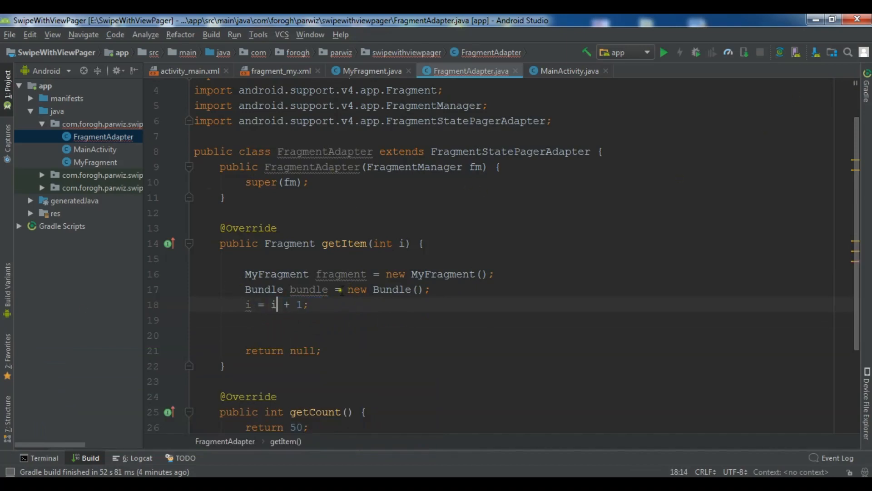
{"action": "left_click", "coordinate": [344, 304]}
{"action": "key", "text": "Return"}
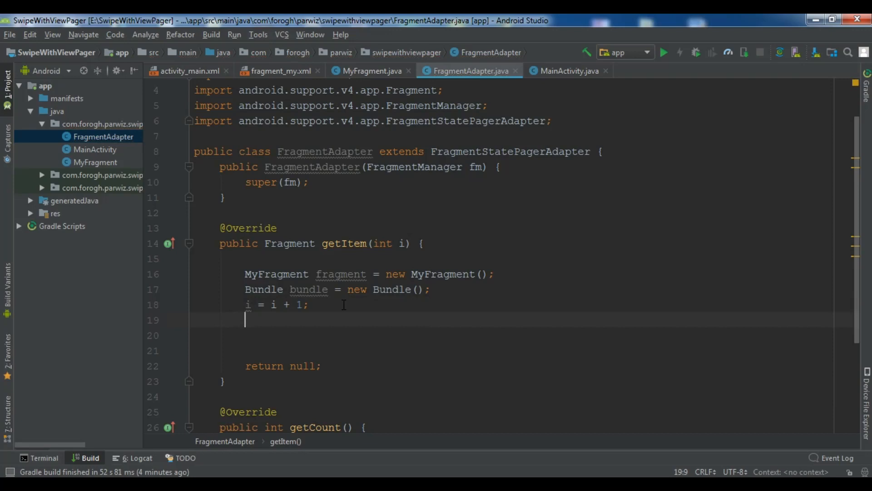
{"action": "type", "text": "bu"}
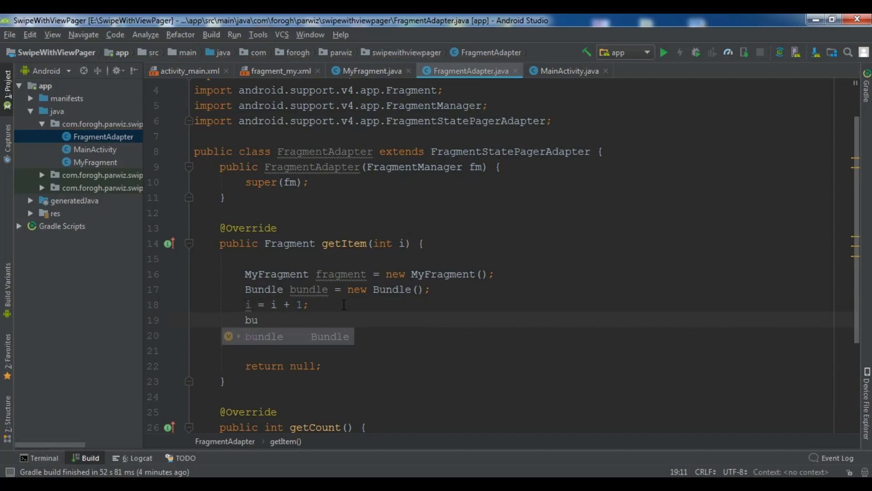
- Begin line 19 with bundle.putString( using the putString completion
{"action": "key", "text": "Return"}
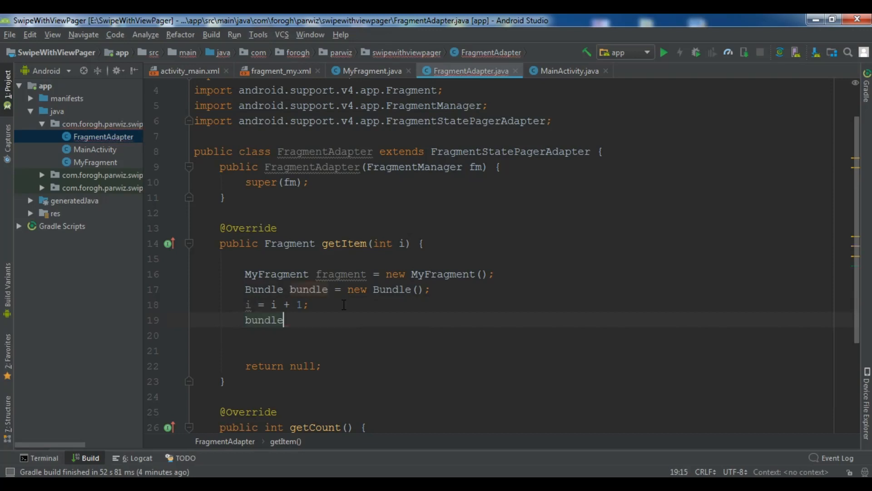
{"action": "type", "text": "."}
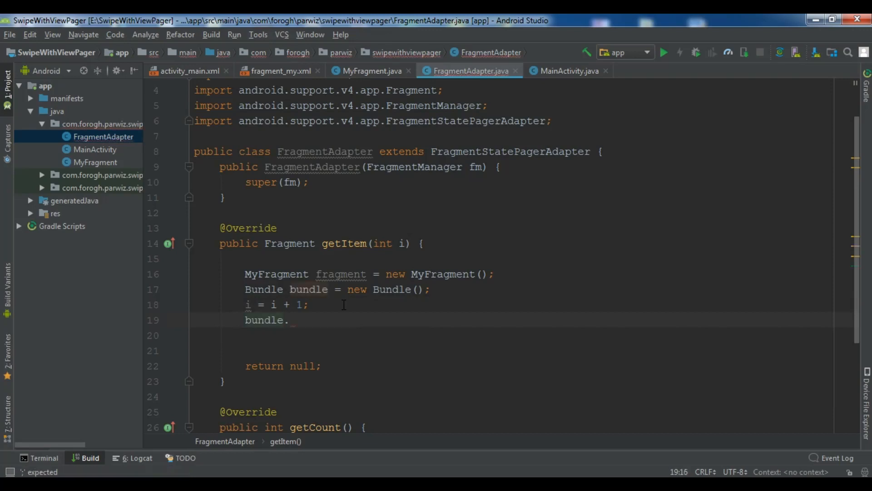
{"action": "type", "text": "pu"}
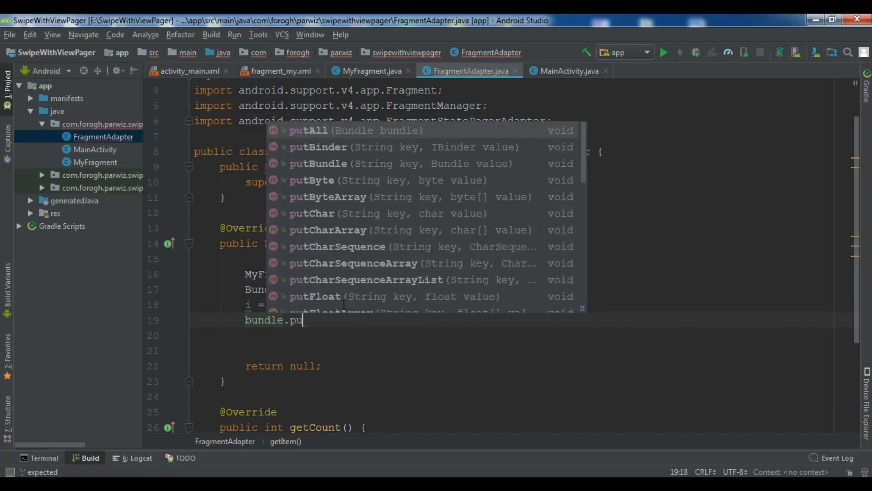
{"action": "type", "text": "tS"}
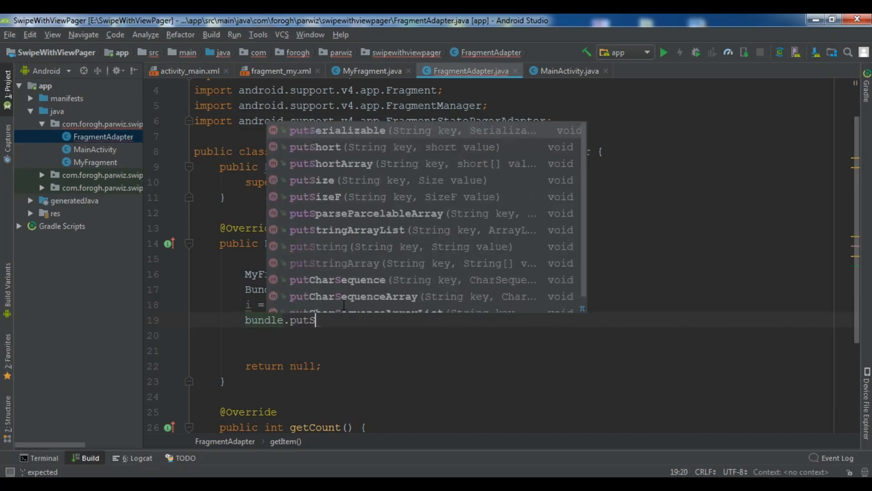
{"action": "type", "text": "t"}
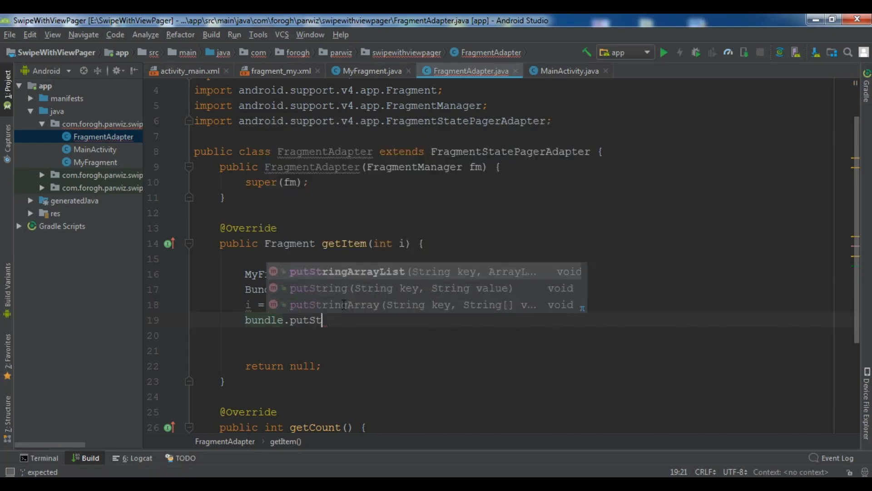
{"action": "key", "text": "Down"}
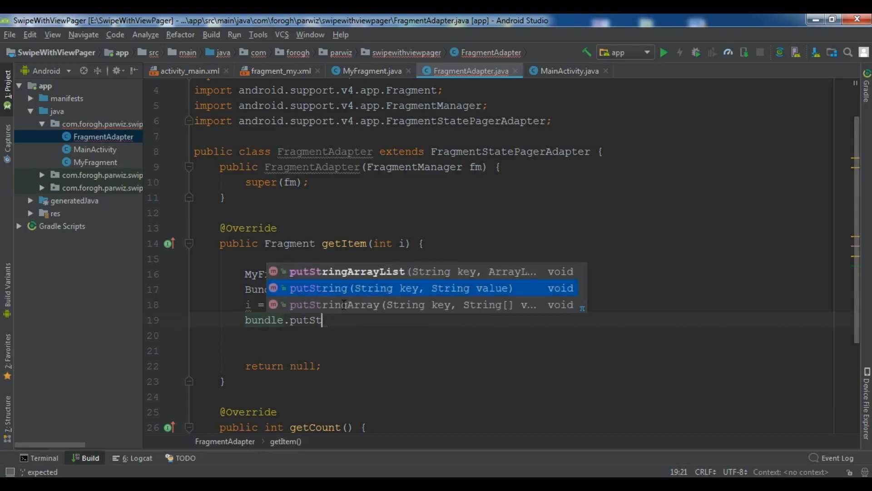
{"action": "key", "text": "Return"}
{"action": "type", "text": "\"M"}
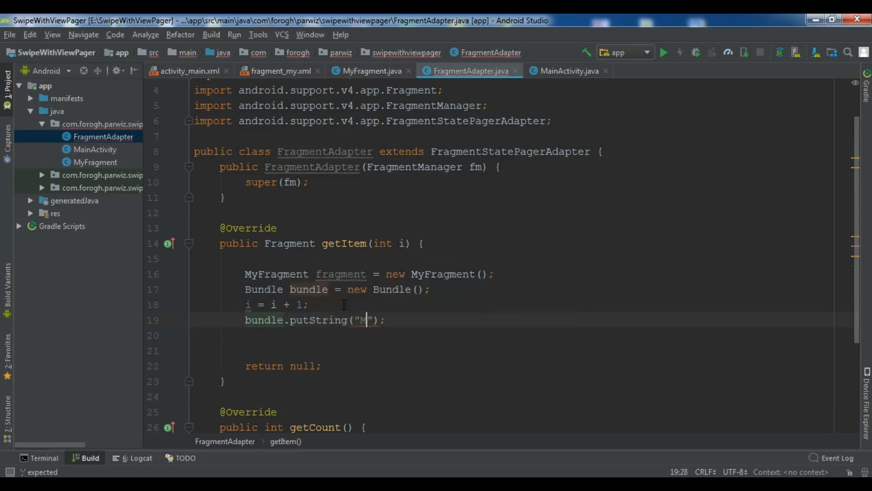
{"action": "type", "text": "ESSAGE"}
{"action": "type", "text": "\","}
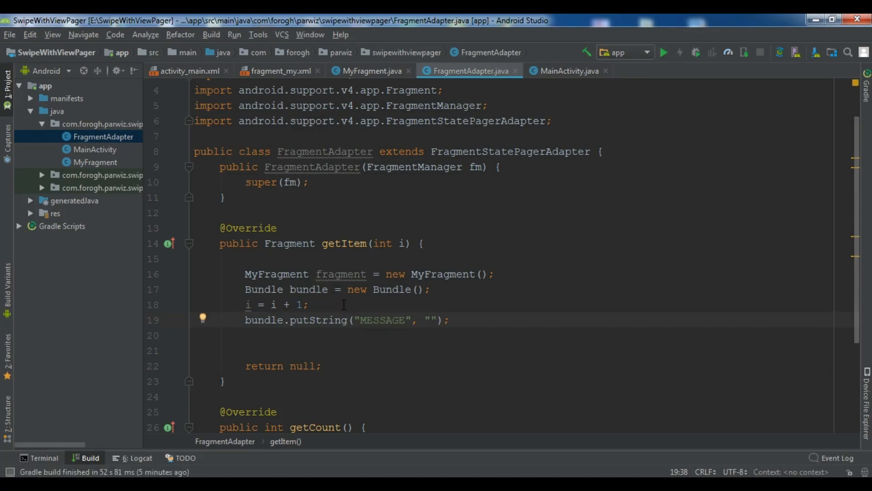
{"action": "type", "text": "Message"}
{"action": "type", "text": " From Page"}
- Fill in the arguments "MESSAGE" and "Message From Page : " + i, ending the statement with a new line
{"action": "key", "text": "Right"}
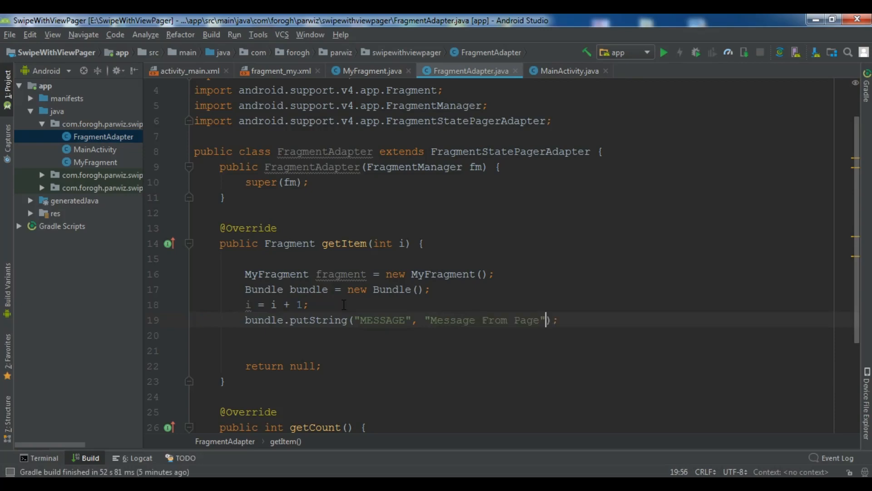
{"action": "key", "text": "Left"}
{"action": "key", "text": "Left"}
{"action": "type", "text": ":"}
{"action": "key", "text": "Right"}
{"action": "type", "text": "+ "}
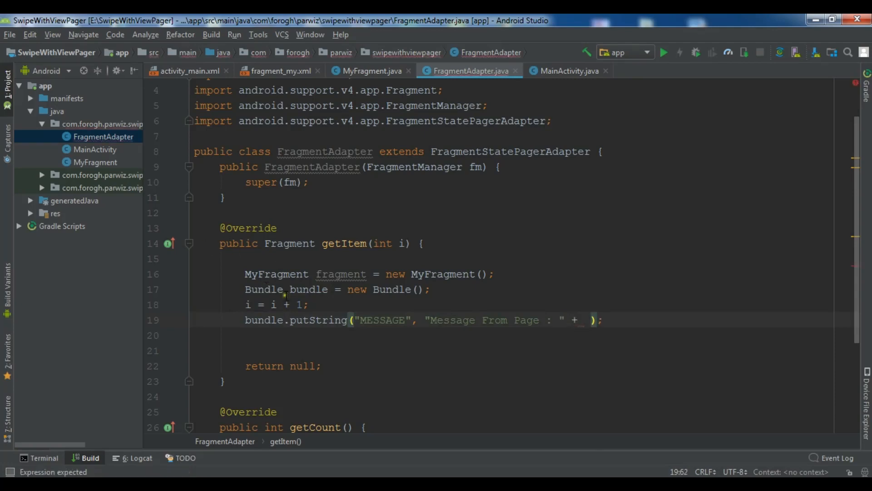
{"action": "type", "text": "i"}
{"action": "key", "text": "Escape"}
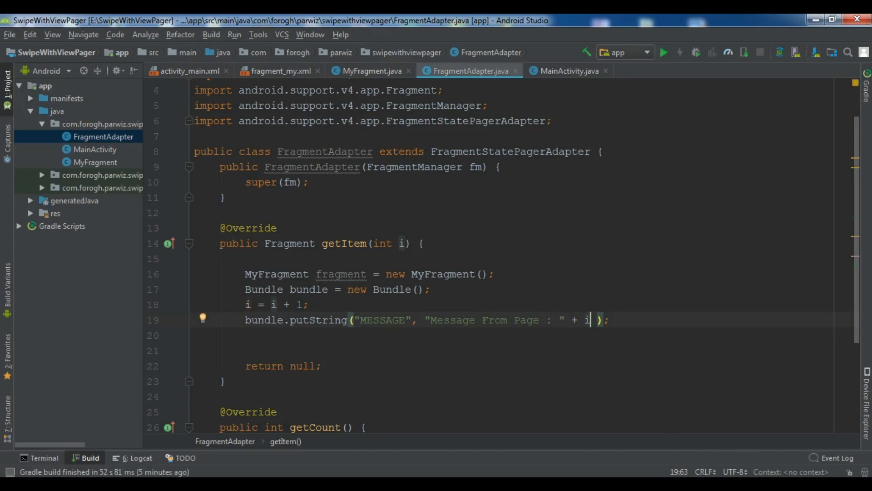
{"action": "key", "text": "End"}
{"action": "key", "text": "Return"}
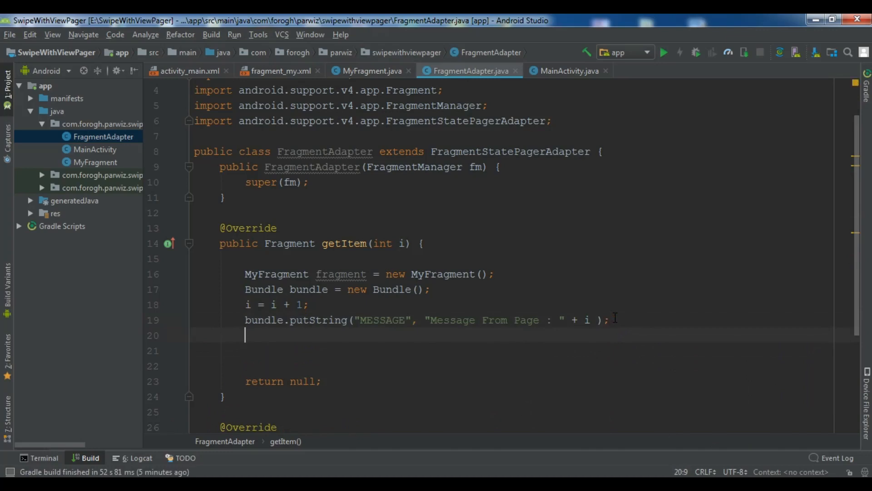
{"action": "type", "text": "my"}
- Add fragment.setArguments(bundle); on line 20 via completions
{"action": "key", "text": "BackSpace"}
{"action": "key", "text": "BackSpace"}
{"action": "type", "text": "fr"}
{"action": "key", "text": "Return"}
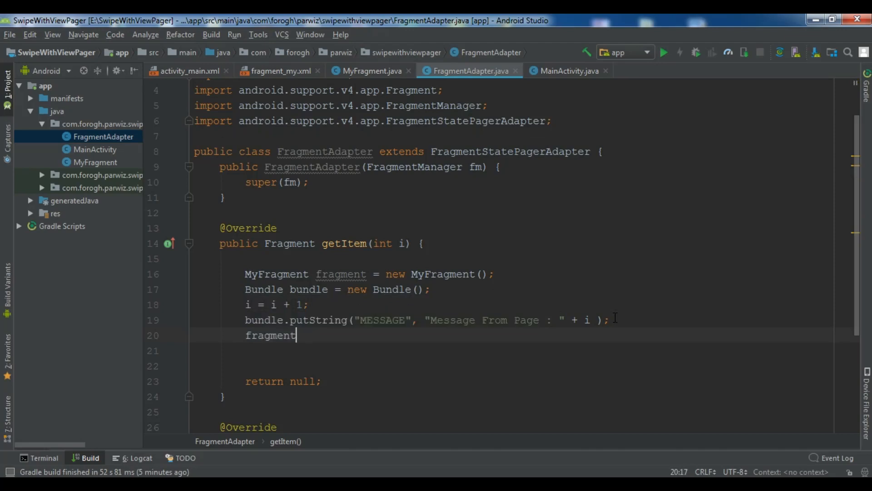
{"action": "type", "text": "."}
{"action": "type", "text": "set"}
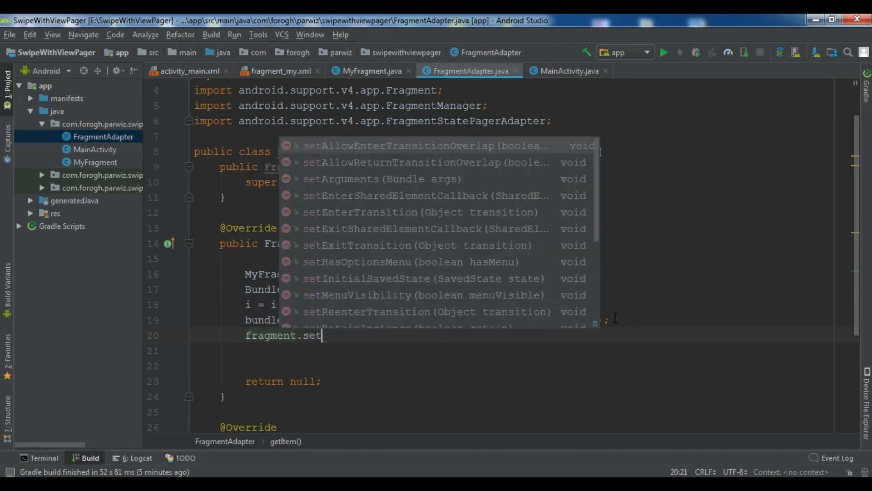
{"action": "type", "text": "A"}
{"action": "key", "text": "Down"}
{"action": "key", "text": "Down"}
{"action": "key", "text": "Return"}
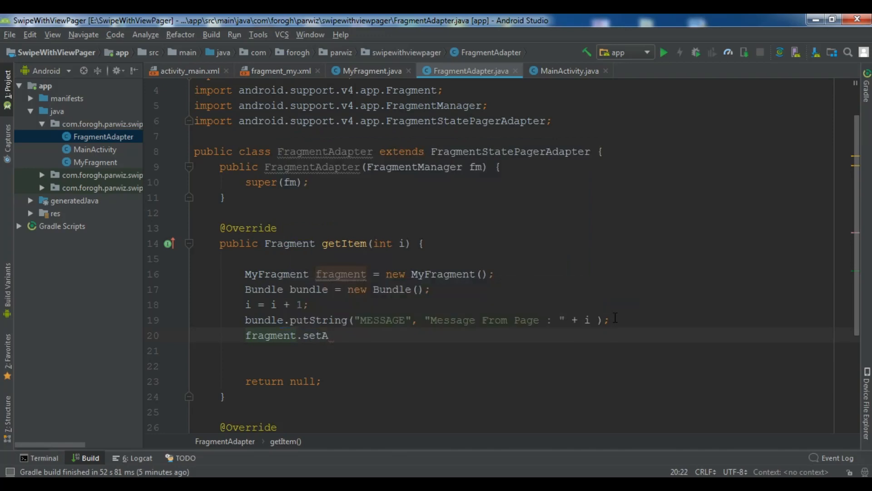
{"action": "type", "text": "bi"}
{"action": "key", "text": "BackSpace"}
{"action": "type", "text": "un);"}
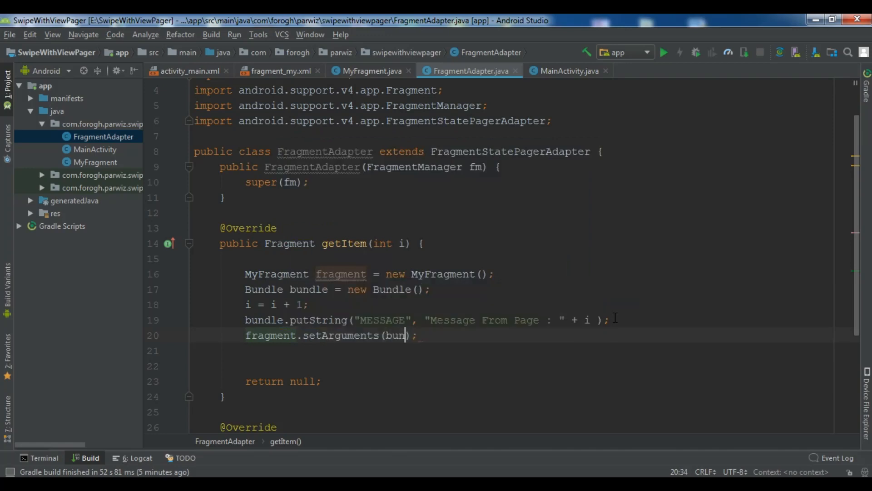
{"action": "key", "text": "Return"}
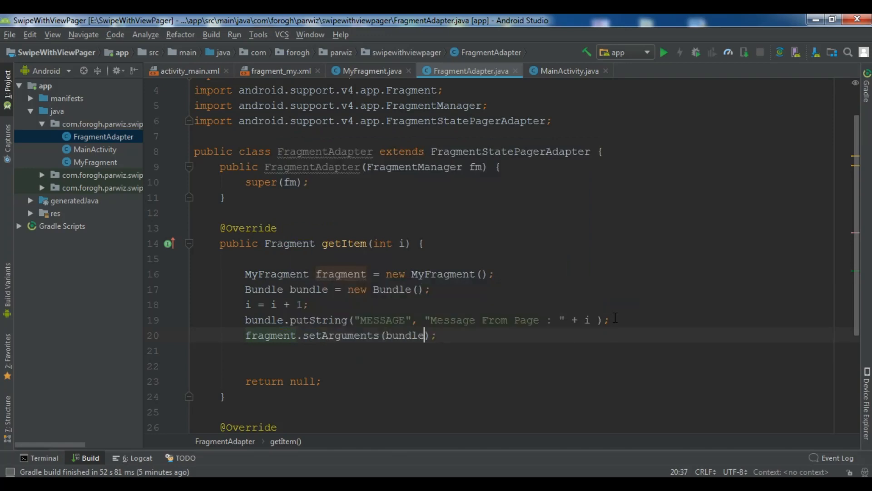
- Change 'return null' to 'return fragment' by pasting the fragment name over null
{"action": "double_click", "coordinate": [271, 337]}
{"action": "key", "text": "ctrl+c"}
{"action": "double_click", "coordinate": [306, 381]}
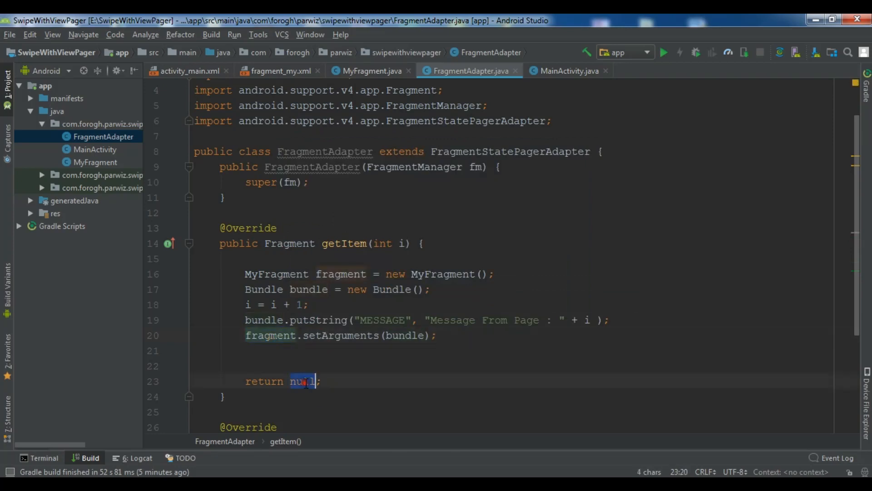
{"action": "key", "text": "ctrl+v"}
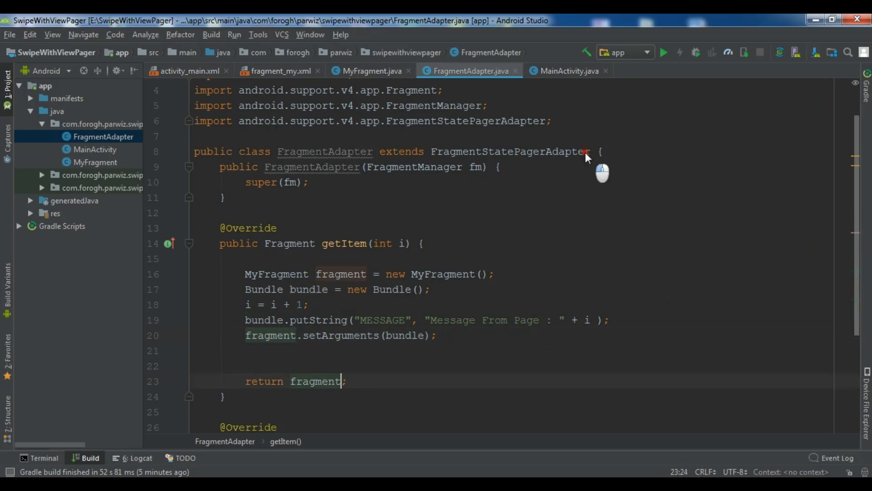
{"action": "scroll", "coordinate": [586, 153], "scroll_direction": "up", "scroll_amount": 1}
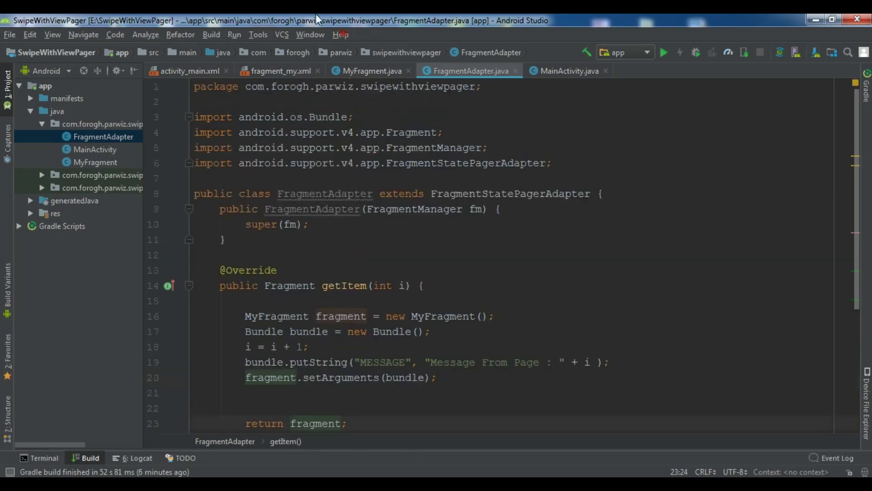
- Switch to MyFragment.java and start a blank line in the class body for a field
{"action": "left_click", "coordinate": [366, 72]}
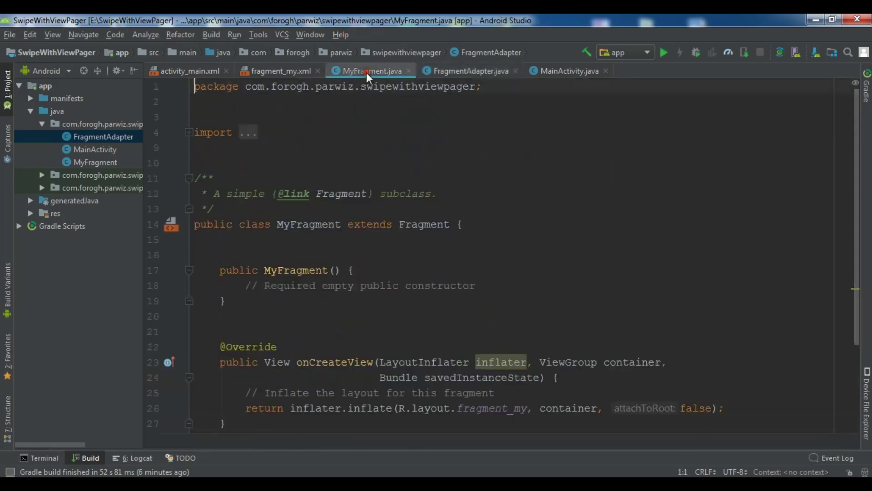
{"action": "left_click", "coordinate": [477, 224]}
{"action": "key", "text": "Return"}
{"action": "key", "text": "Return"}
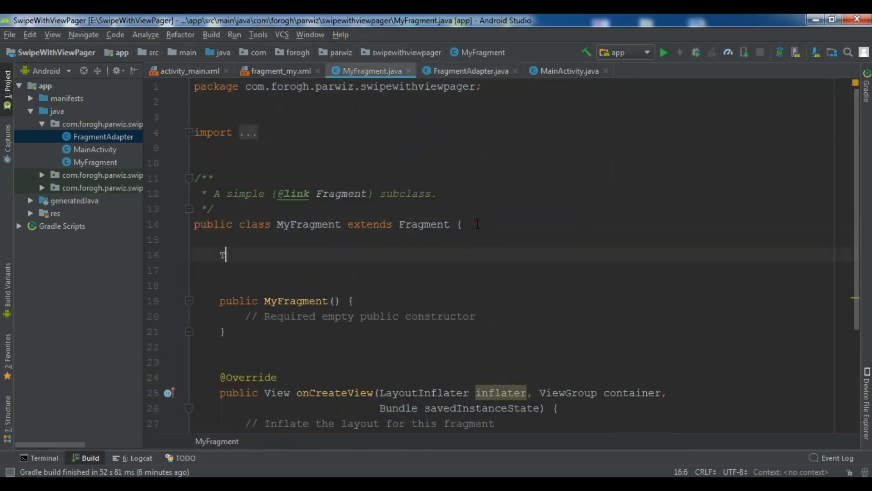
{"action": "type", "text": "Text"}
- Declare the field TextView textView; with the TextView import added
{"action": "key", "text": "Down"}
{"action": "key", "text": "Down"}
{"action": "key", "text": "Down"}
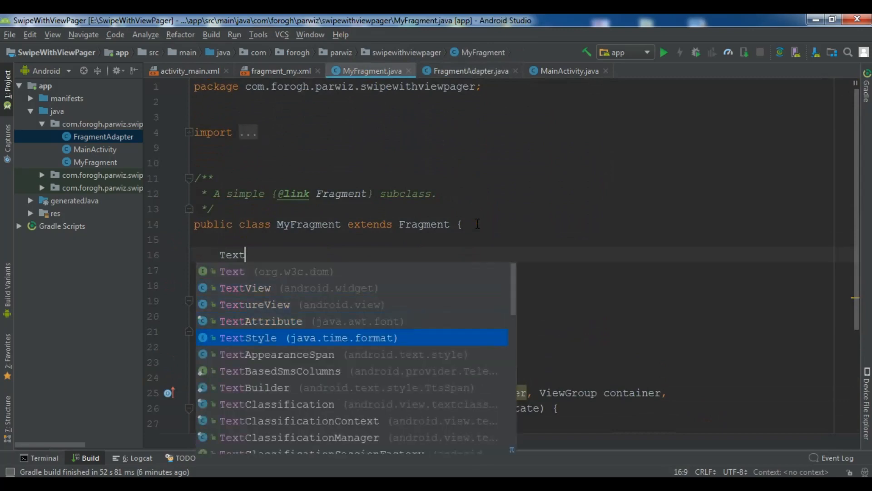
{"action": "key", "text": "Up"}
{"action": "key", "text": "Up"}
{"action": "key", "text": "Up"}
{"action": "key", "text": "Return"}
{"action": "type", "text": "t"}
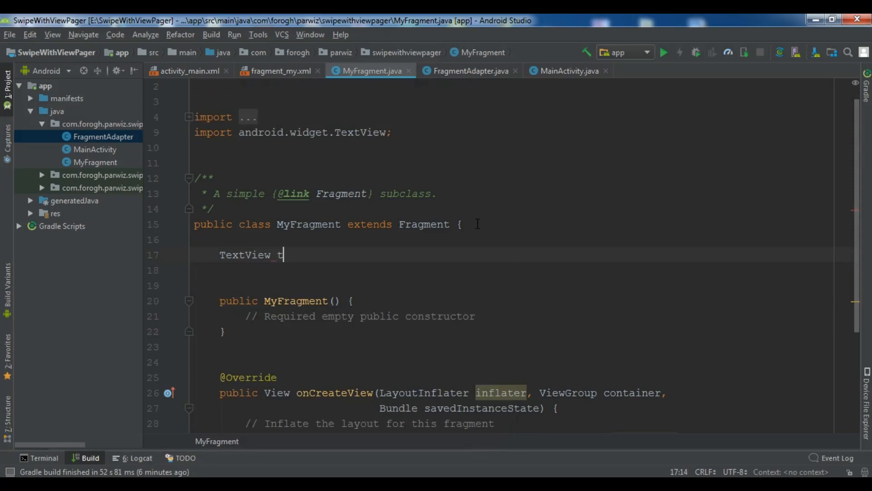
{"action": "type", "text": "e"}
{"action": "key", "text": "Return"}
{"action": "type", "text": ";"}
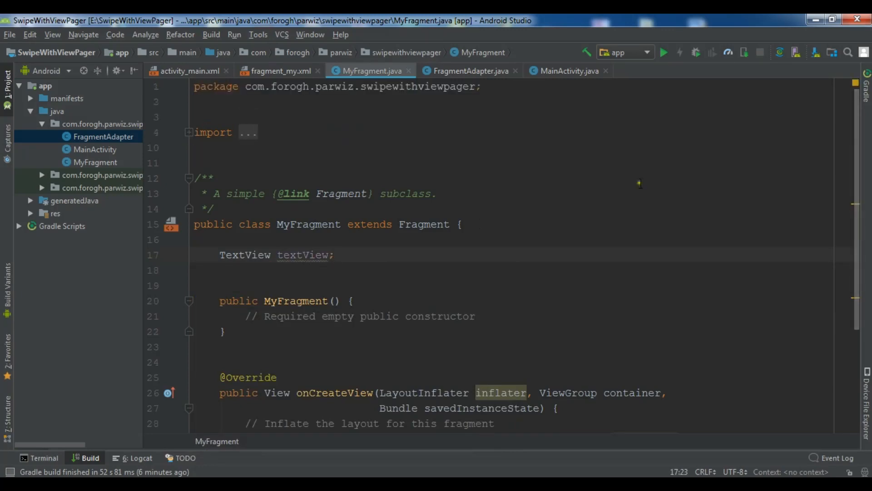
{"action": "left_click_drag", "start_coordinate": [857, 172], "coordinate": [856, 268]}
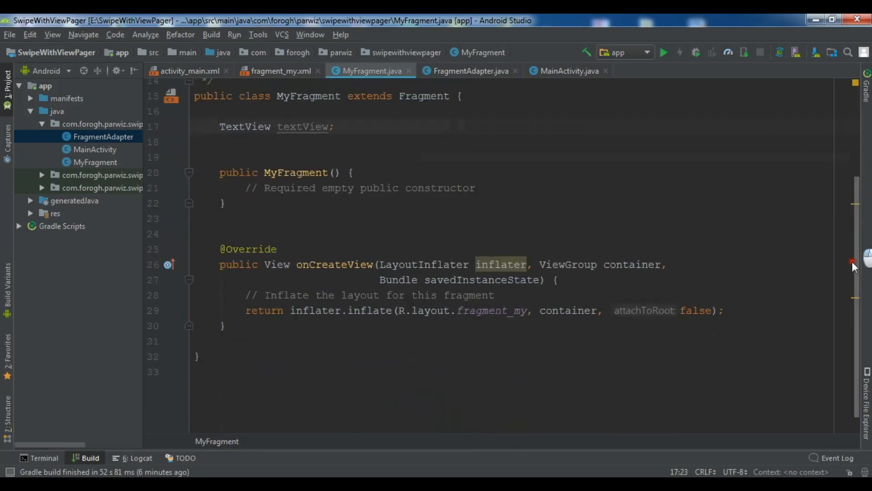
- Change the inflate line to assign View view = and add return view; after blank lines below it
{"action": "left_click_drag", "start_coordinate": [284, 301], "coordinate": [245, 301]}
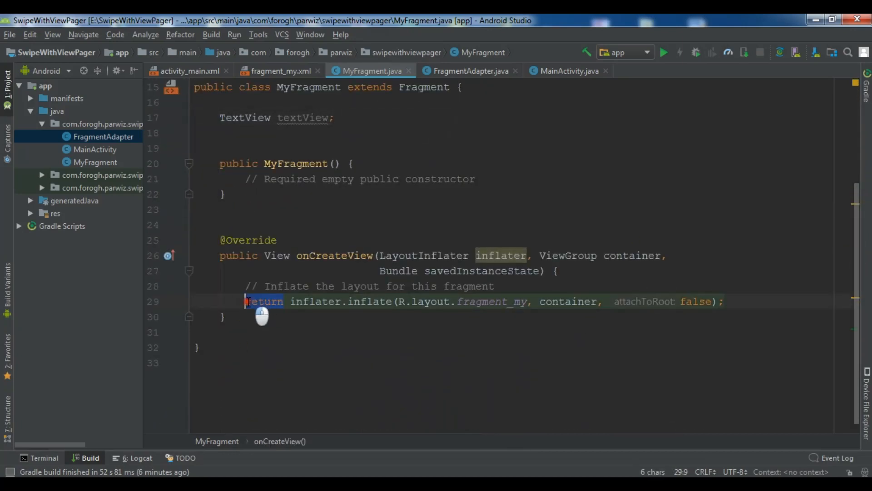
{"action": "type", "text": "Vi"}
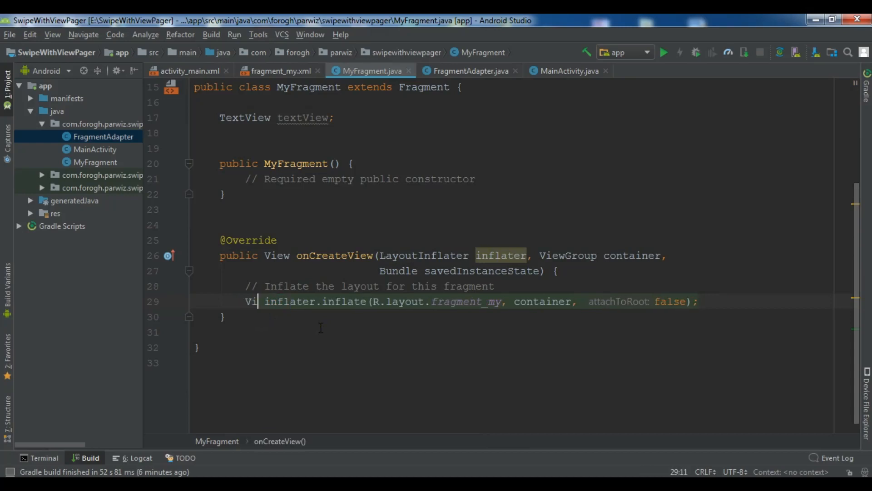
{"action": "type", "text": "ew "}
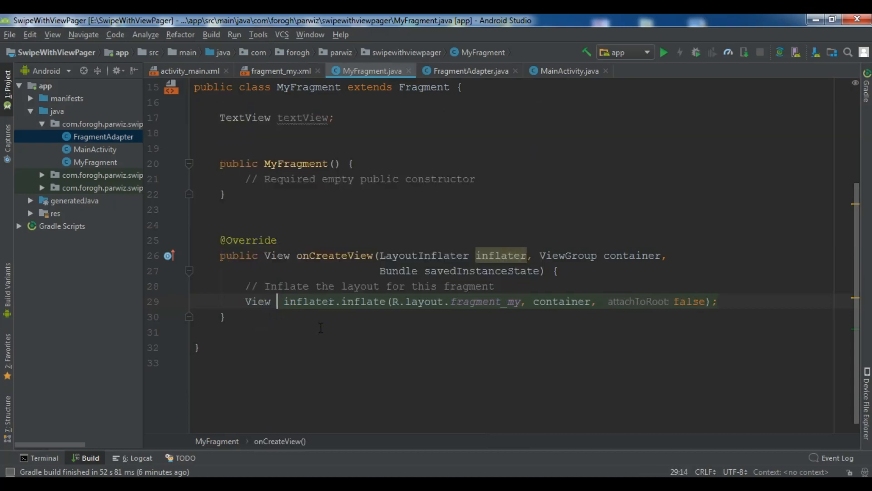
{"action": "type", "text": "view ="}
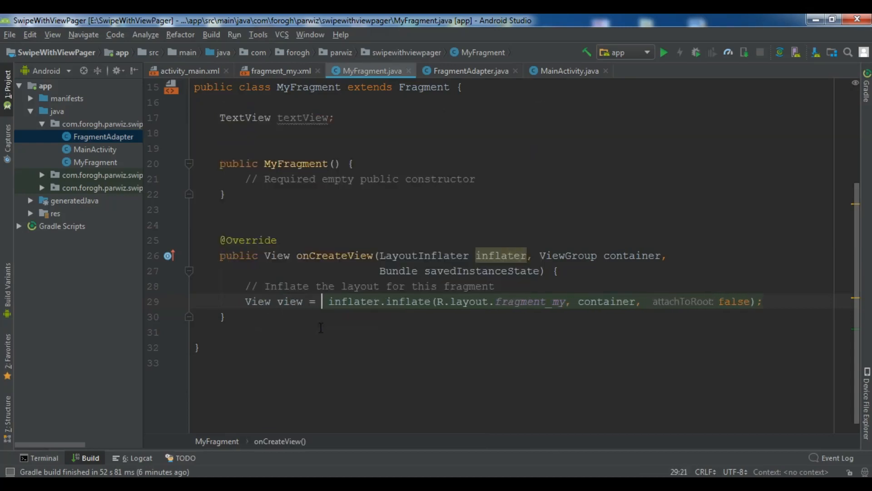
{"action": "left_click", "coordinate": [771, 301]}
{"action": "key", "text": "Return"}
{"action": "key", "text": "Return"}
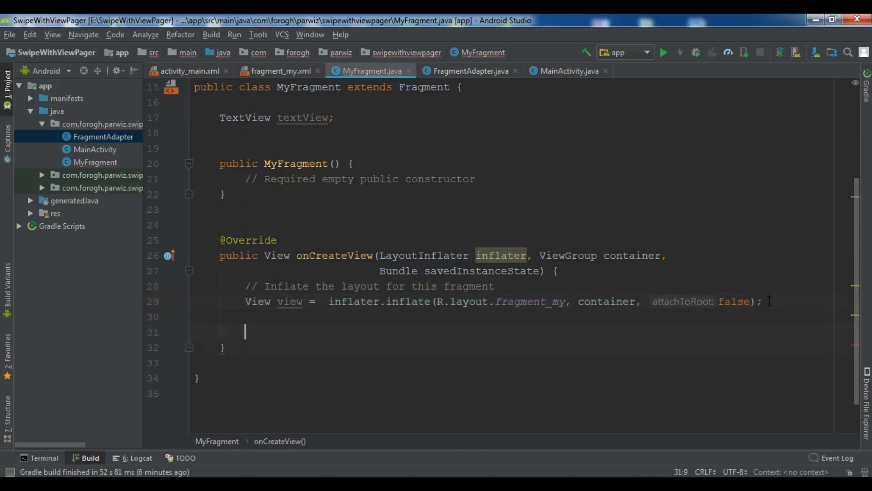
{"action": "key", "text": "Return"}
{"action": "type", "text": "re"}
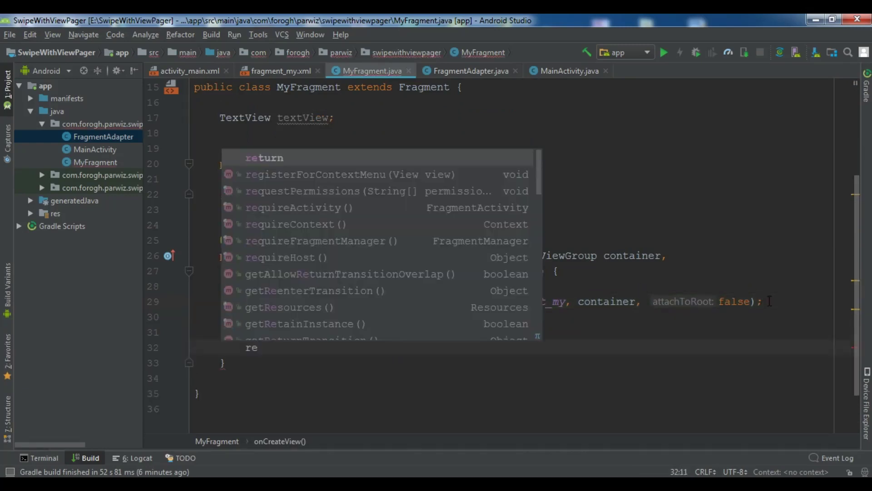
{"action": "type", "text": "turn view"}
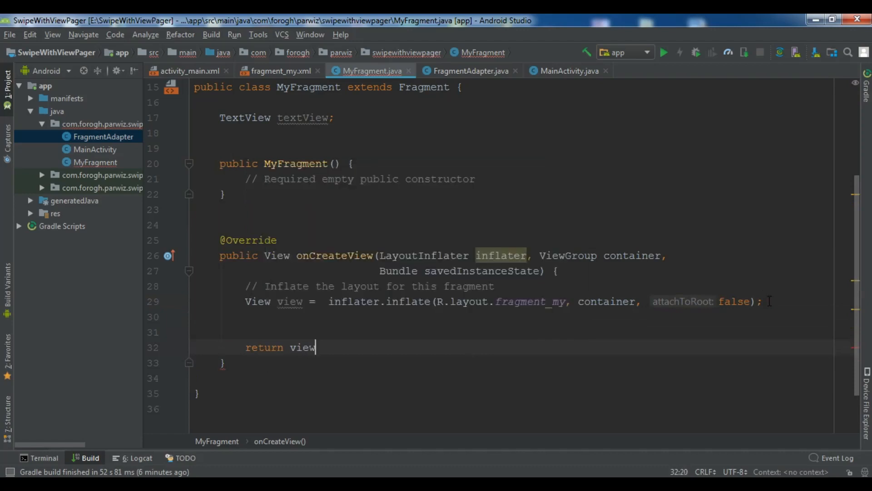
{"action": "type", "text": ";"}
{"action": "key", "text": "Up"}
{"action": "key", "text": "Up"}
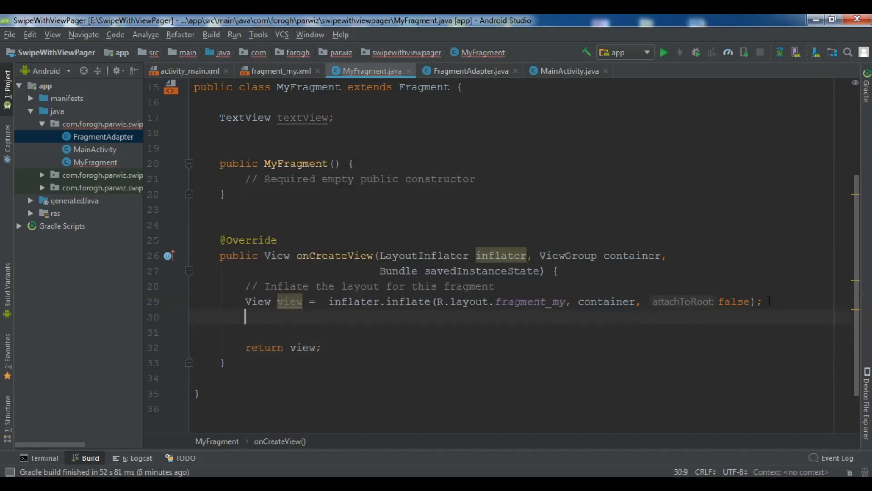
{"action": "type", "text": "Tex"}
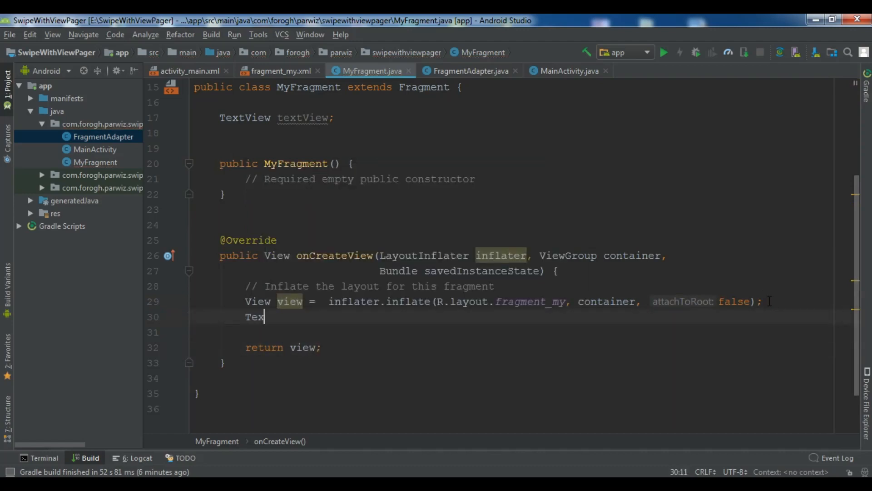
- Start the line with the textView field name, correcting a wrongly completed TextView type
{"action": "key", "text": "Return"}
{"action": "key", "text": "BackSpace"}
{"action": "key", "text": "BackSpace"}
{"action": "key", "text": "BackSpace"}
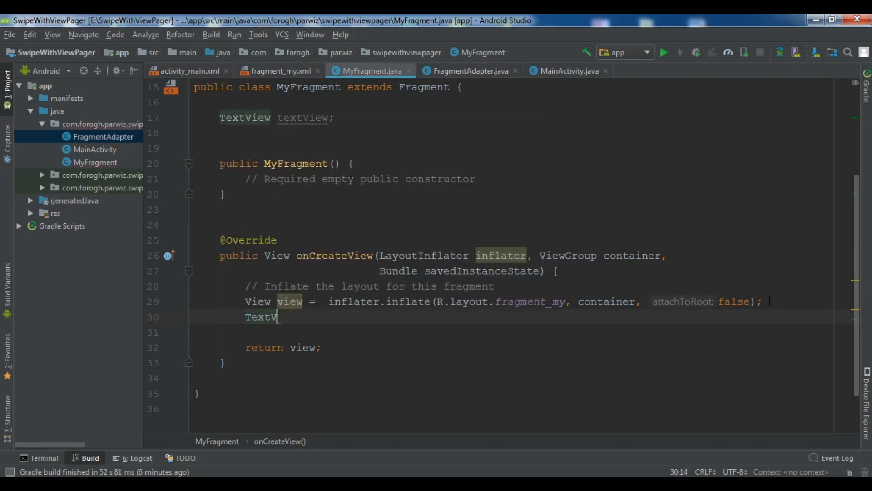
{"action": "key", "text": "BackSpace"}
{"action": "key", "text": "BackSpace"}
{"action": "key", "text": "BackSpace"}
{"action": "key", "text": "BackSpace"}
{"action": "type", "text": "te"}
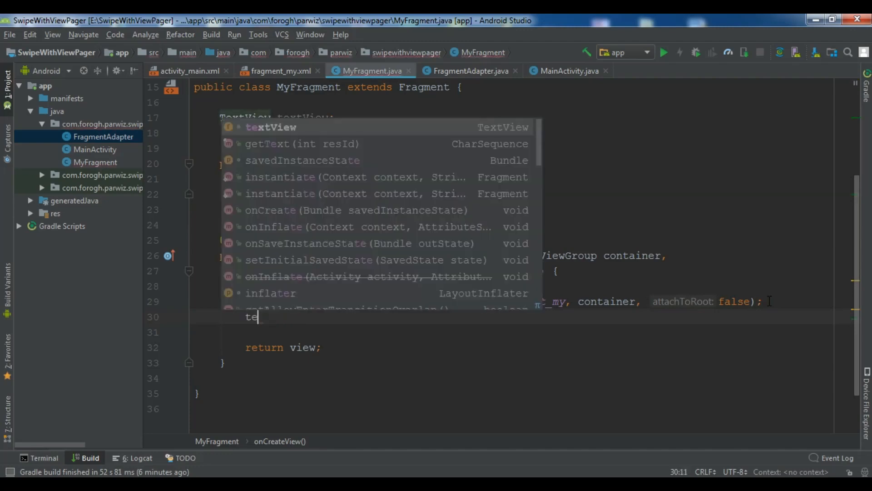
{"action": "key", "text": "Return"}
{"action": "type", "text": "= "}
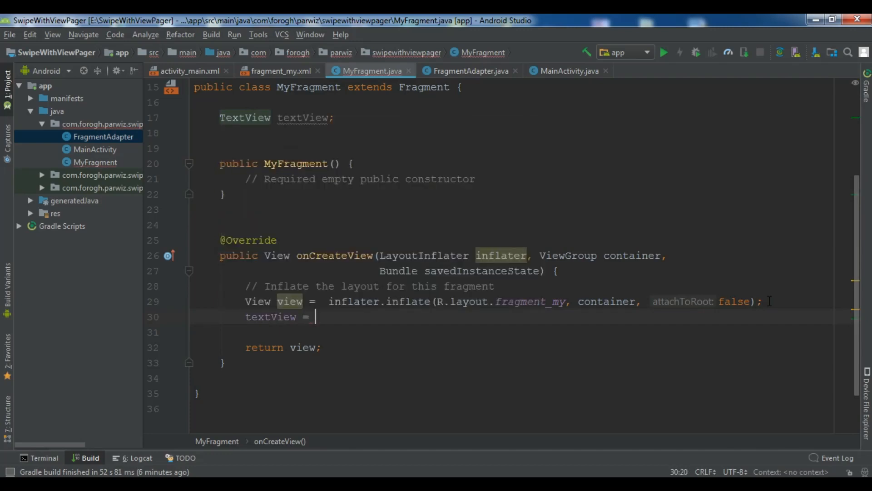
{"action": "type", "text": "view."}
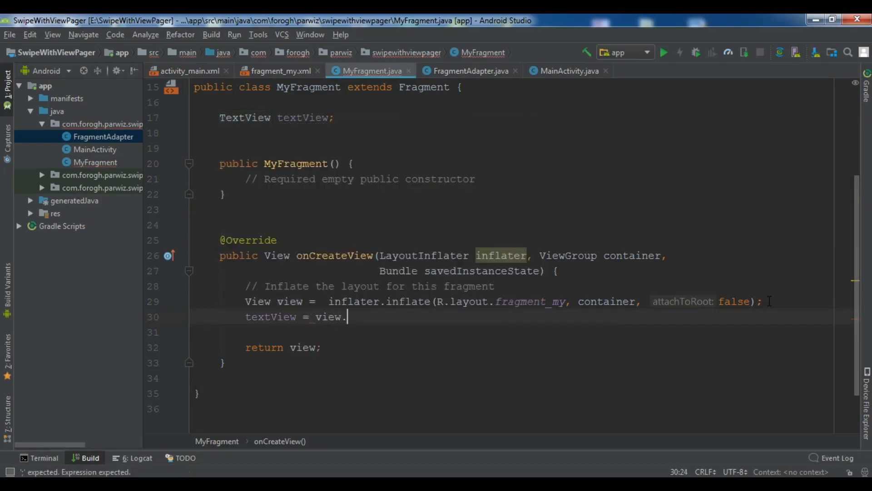
{"action": "type", "text": "find"}
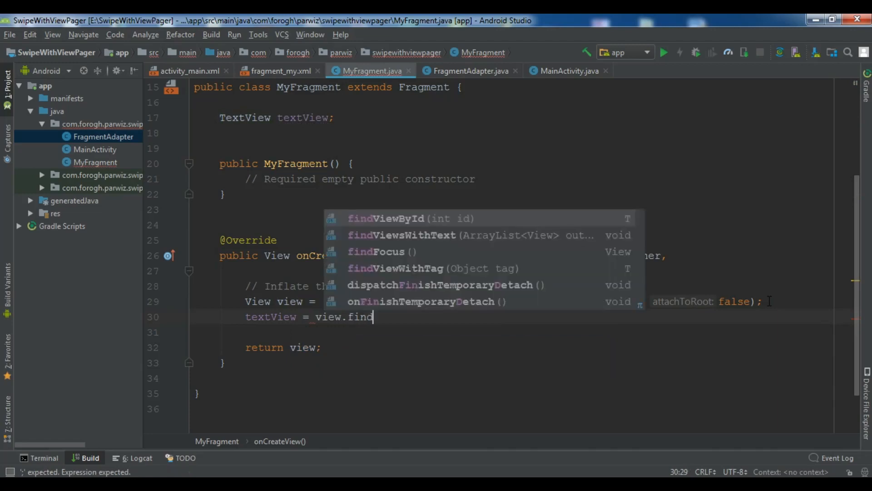
- Complete the assignment as textView = view.findViewById(R.id.textView);
{"action": "key", "text": "Return"}
{"action": "type", "text": "R.i"}
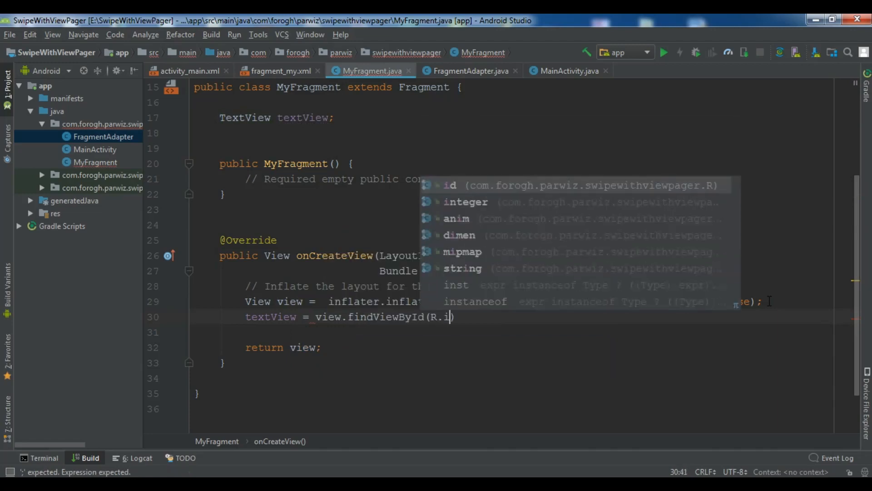
{"action": "key", "text": "Return"}
{"action": "type", "text": "."}
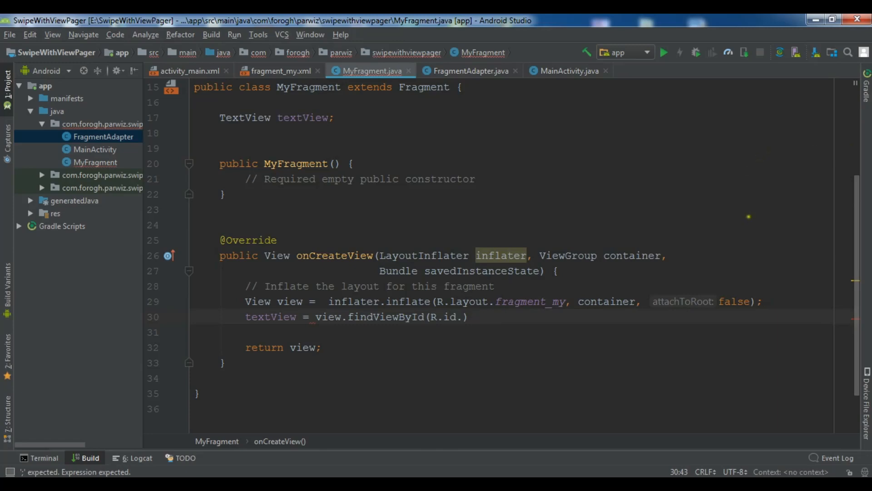
{"action": "type", "text": "te"}
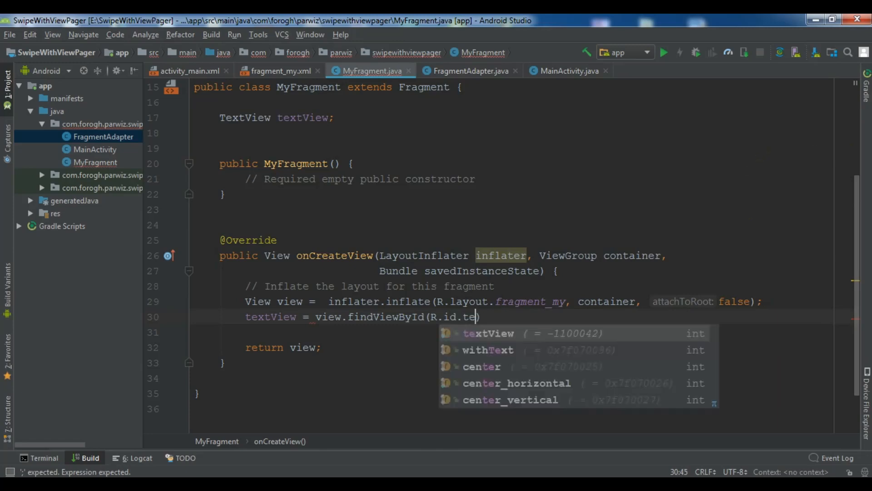
{"action": "key", "text": "Return"}
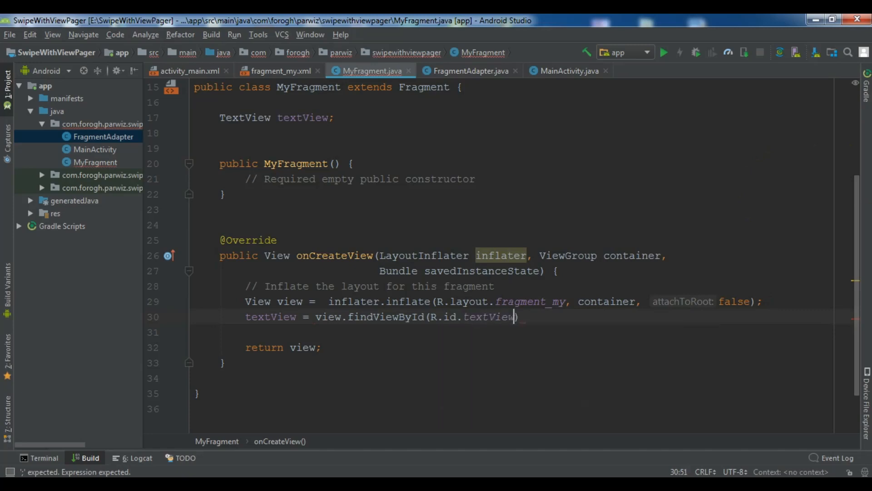
{"action": "type", "text": ");"}
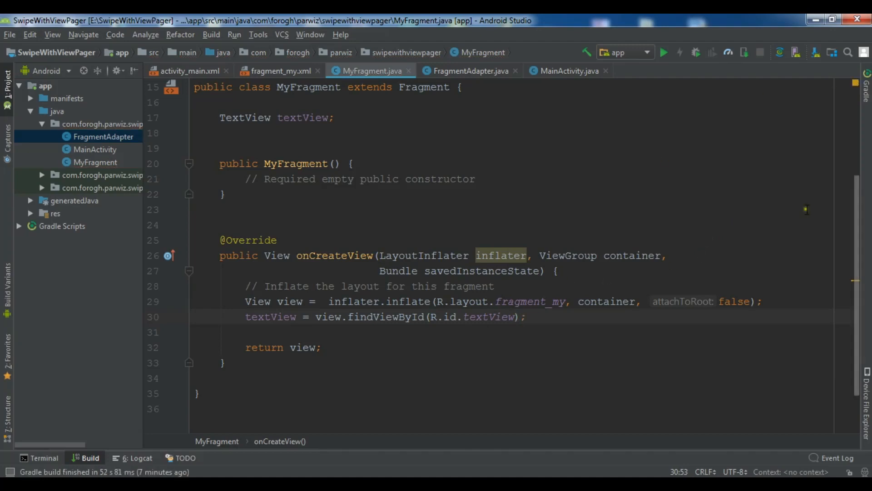
- Add String message = getArguments().getString("MESSAGE"); after the view lookup
{"action": "key", "text": "Return"}
{"action": "key", "text": "Return"}
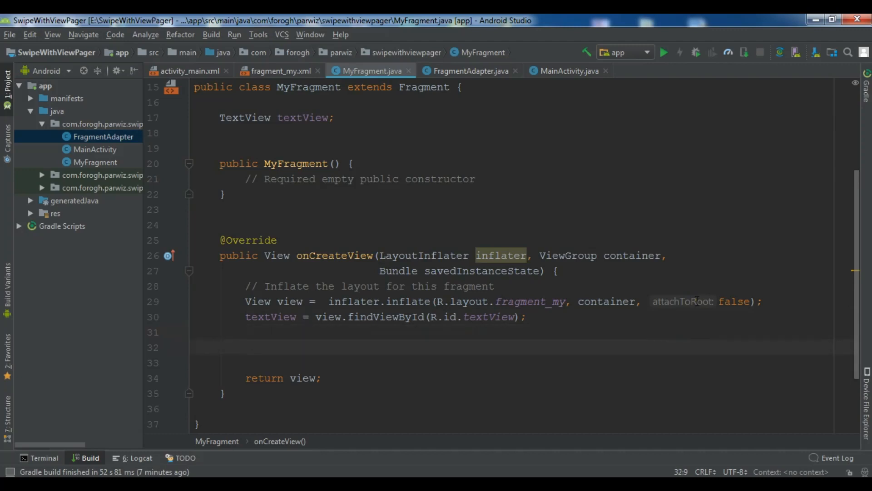
{"action": "type", "text": "String "}
{"action": "type", "text": "message = "}
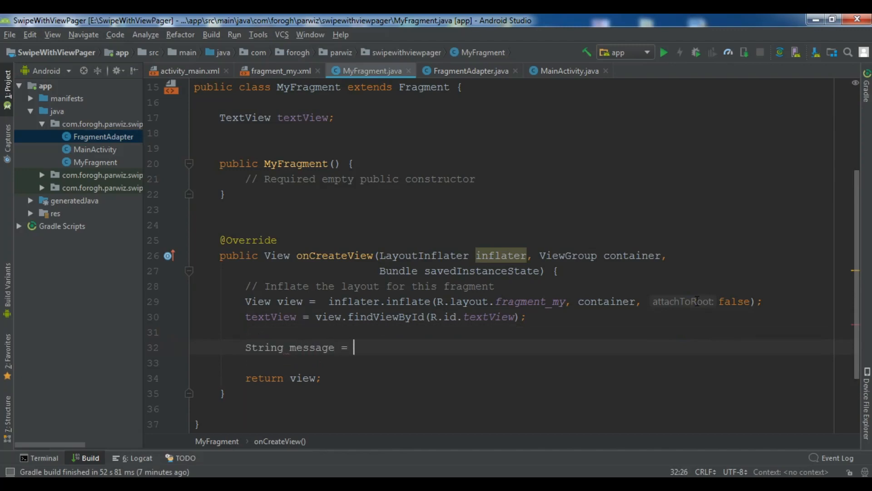
{"action": "type", "text": "ge"}
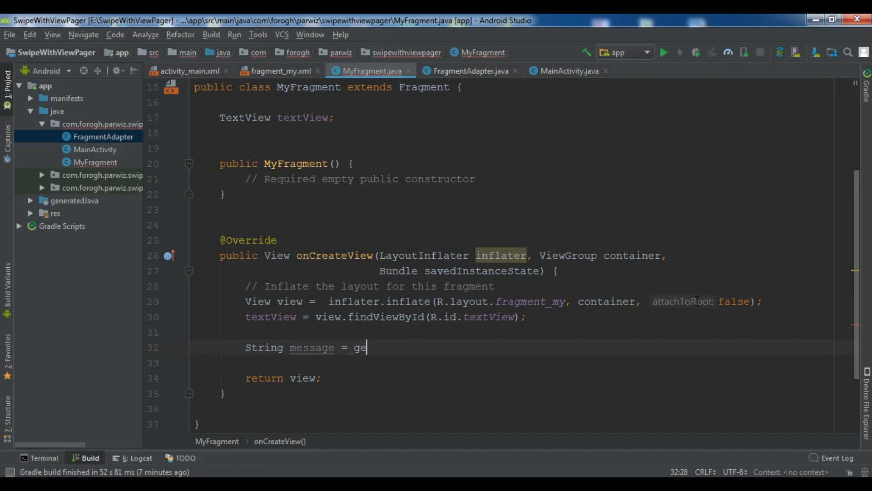
{"action": "type", "text": "tAr"}
{"action": "key", "text": "Return"}
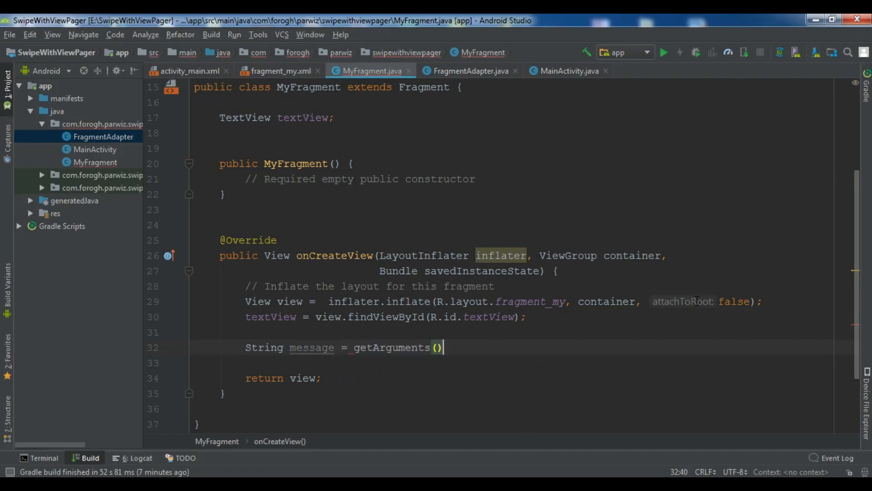
{"action": "type", "text": "."}
{"action": "type", "text": "ge"}
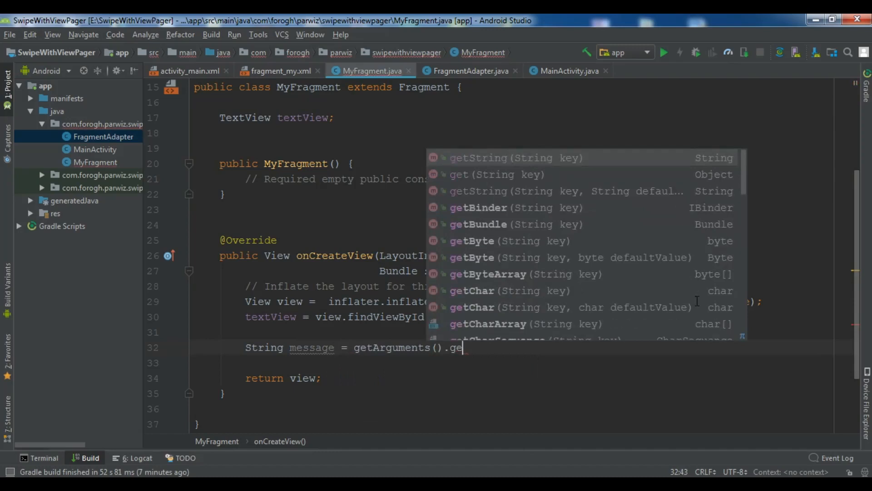
{"action": "key", "text": "Return"}
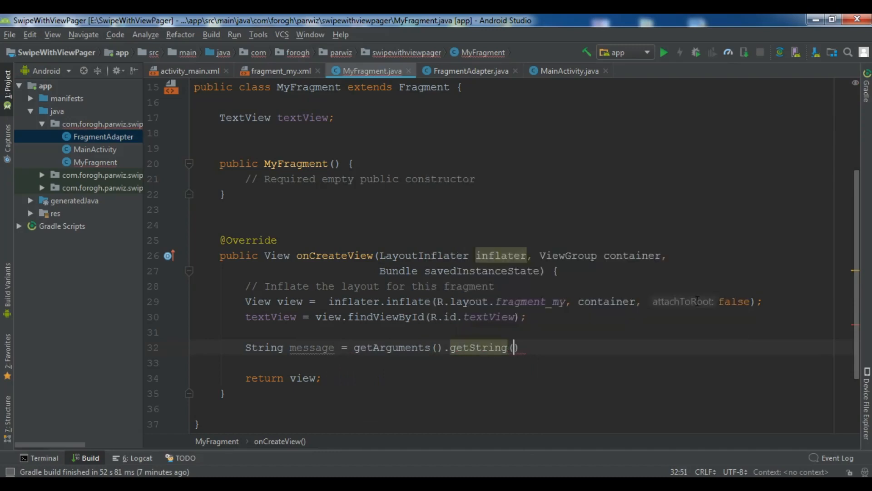
{"action": "type", "text": "\"MES"}
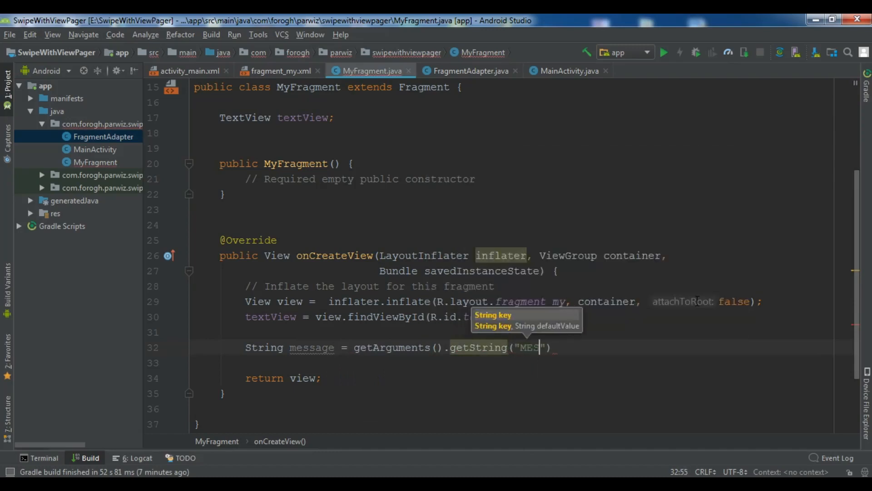
{"action": "type", "text": "SAGE"}
{"action": "key", "text": "End"}
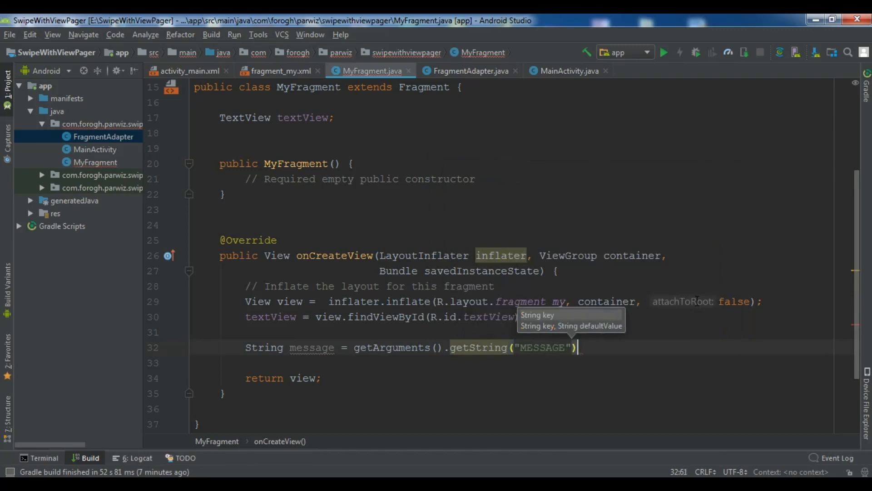
{"action": "type", "text": ";"}
{"action": "key", "text": "Return"}
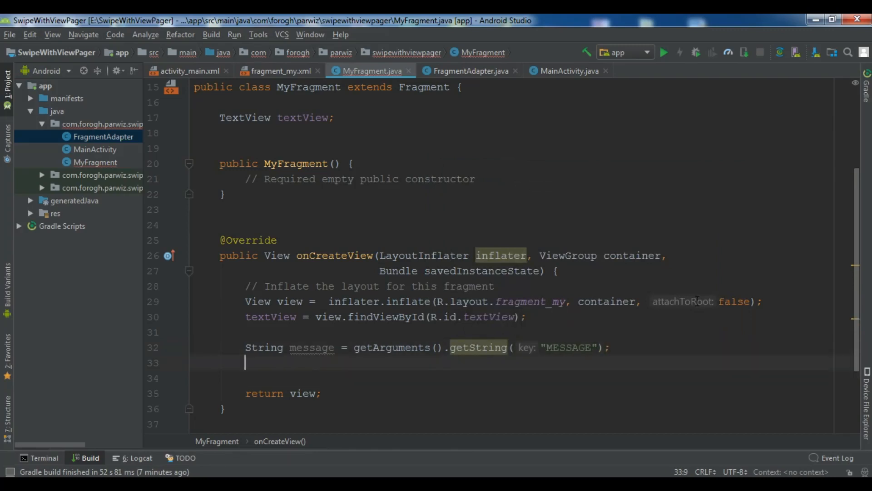
{"action": "type", "text": "tex"}
- Add textView.setText(message); then switch to MainActivity.java
{"action": "key", "text": "Return"}
{"action": "type", "text": "textView.set"}
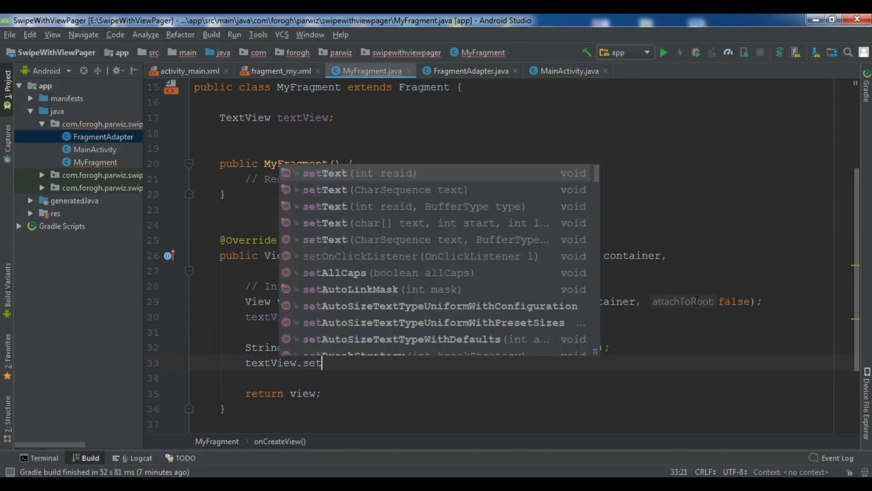
{"action": "key", "text": "Return"}
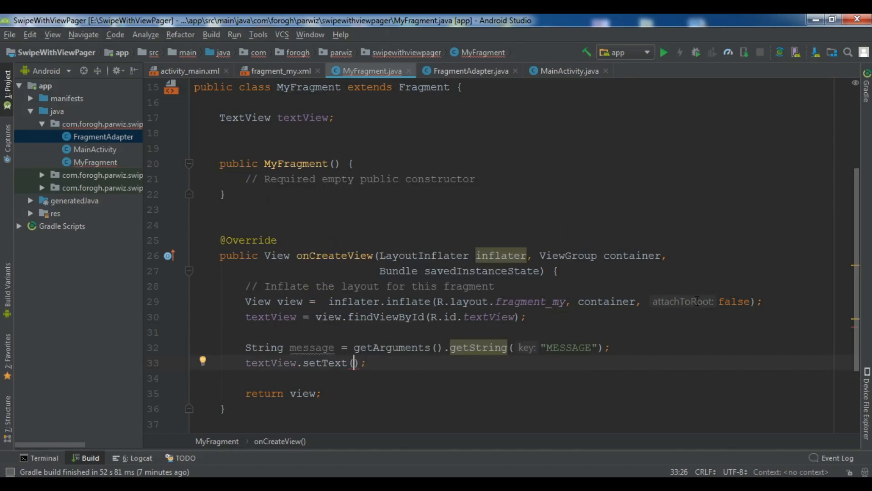
{"action": "type", "text": "message"}
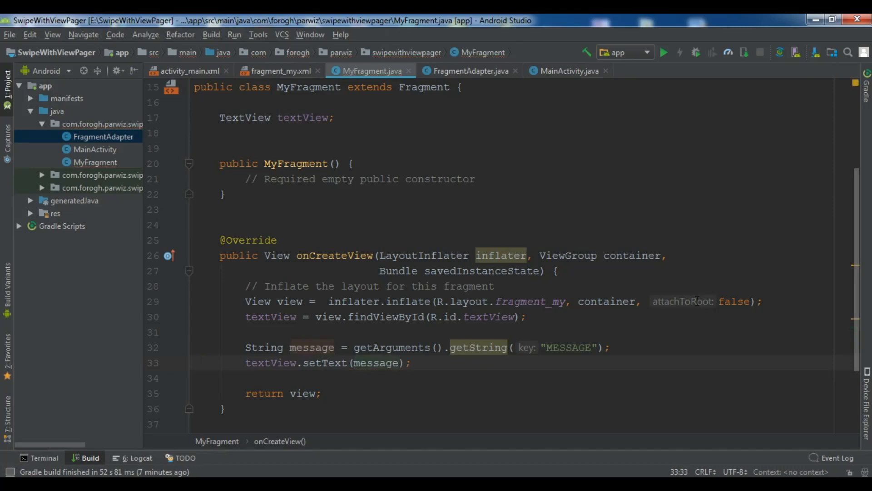
{"action": "left_click", "coordinate": [572, 72]}
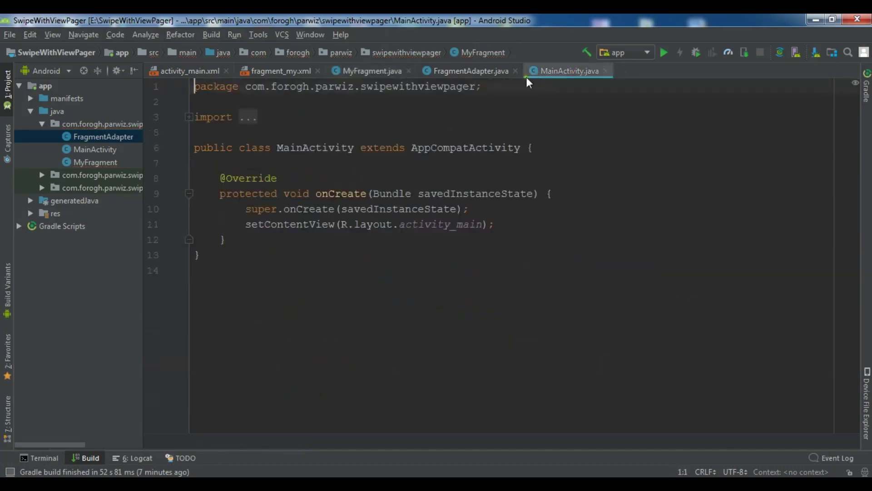
- Declare ViewPager viewPager; in MainActivity and try the Alt+Enter fixes for the unresolved type
{"action": "left_click", "coordinate": [549, 147]}
{"action": "key", "text": "Return"}
{"action": "key", "text": "Return"}
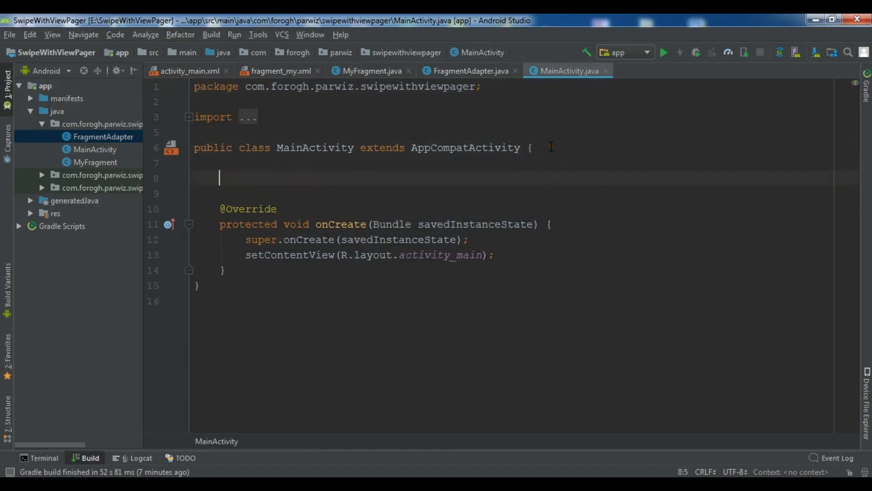
{"action": "type", "text": "ViewP"}
{"action": "type", "text": "ager vi"}
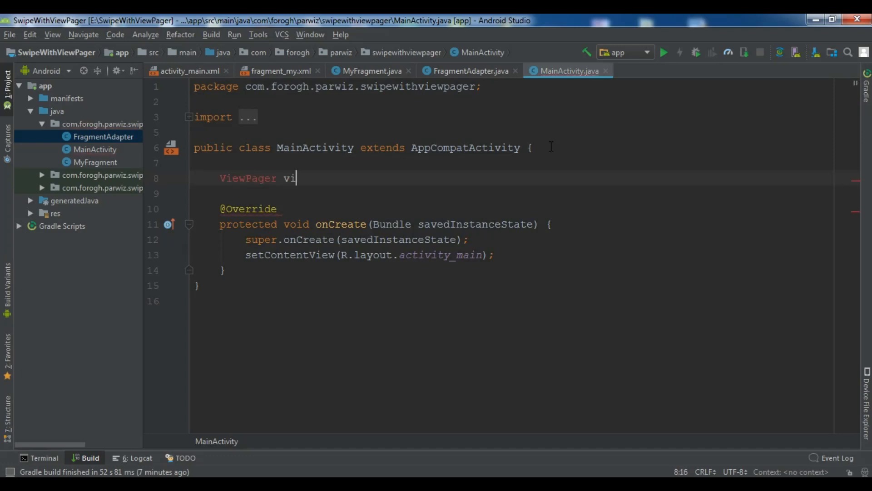
{"action": "type", "text": "ewPager"}
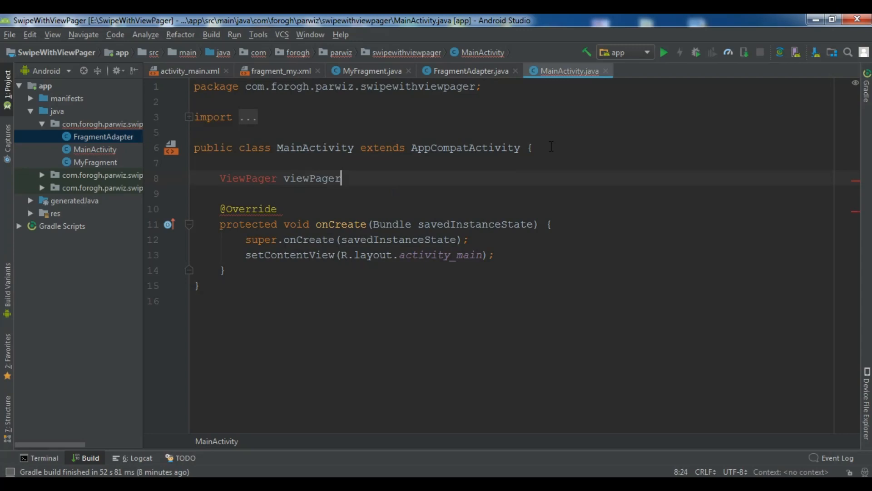
{"action": "type", "text": ";"}
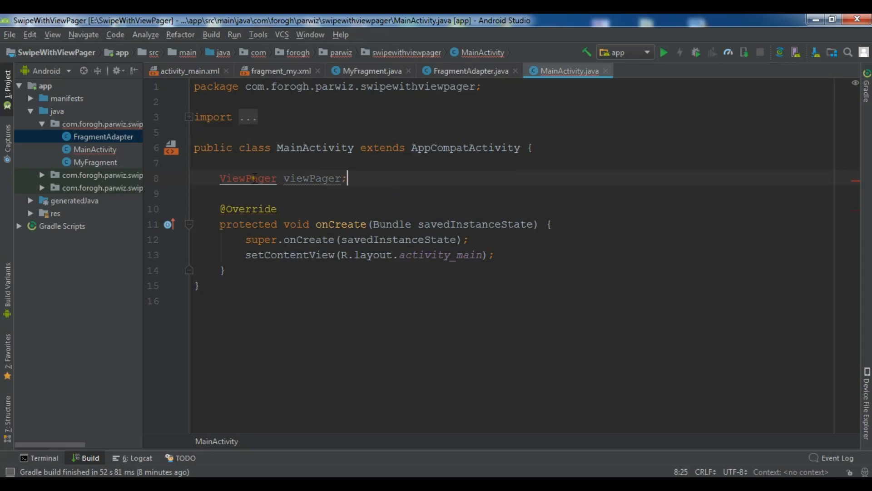
{"action": "left_click", "coordinate": [252, 178]}
{"action": "key", "text": "alt+Return"}
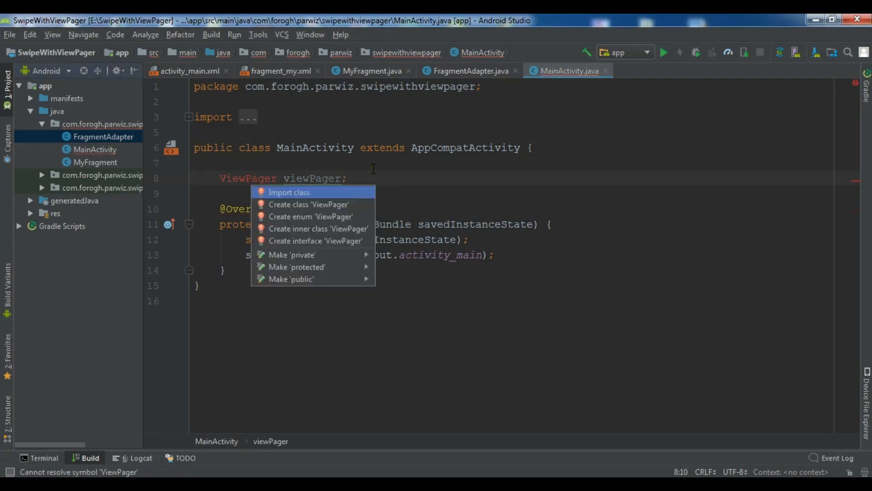
{"action": "key", "text": "Escape"}
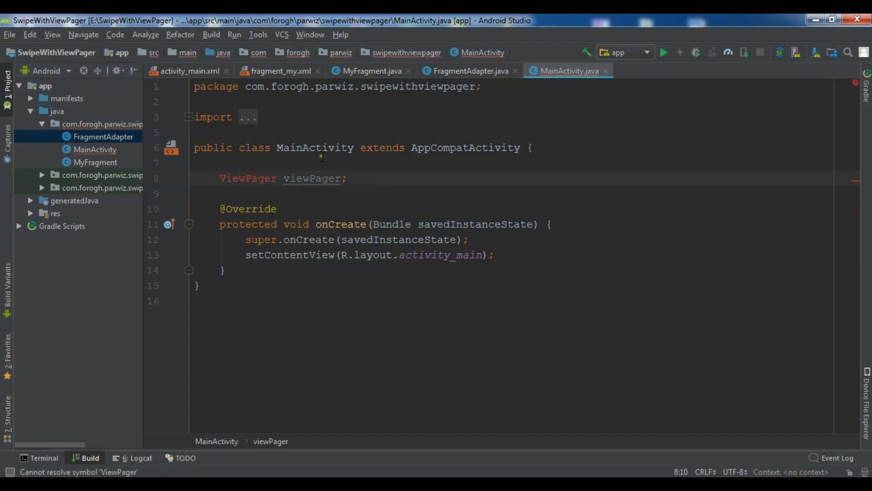
{"action": "key", "text": "alt+Return"}
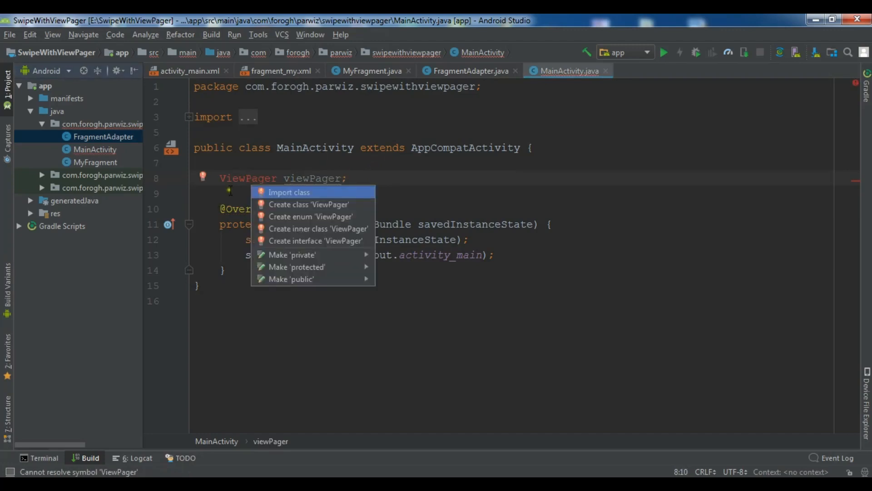
{"action": "left_click", "coordinate": [238, 178]}
{"action": "key", "text": "alt+Return"}
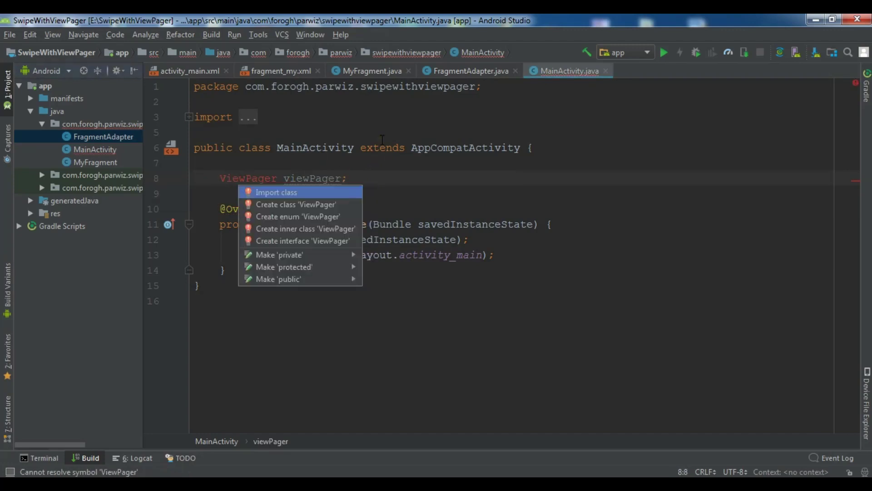
{"action": "key", "text": "Escape"}
- Expand the imports and import android.support.v4.view.ViewPager so the field resolves
{"action": "key", "text": "Right"}
{"action": "key", "text": "Right"}
{"action": "key", "text": "Right"}
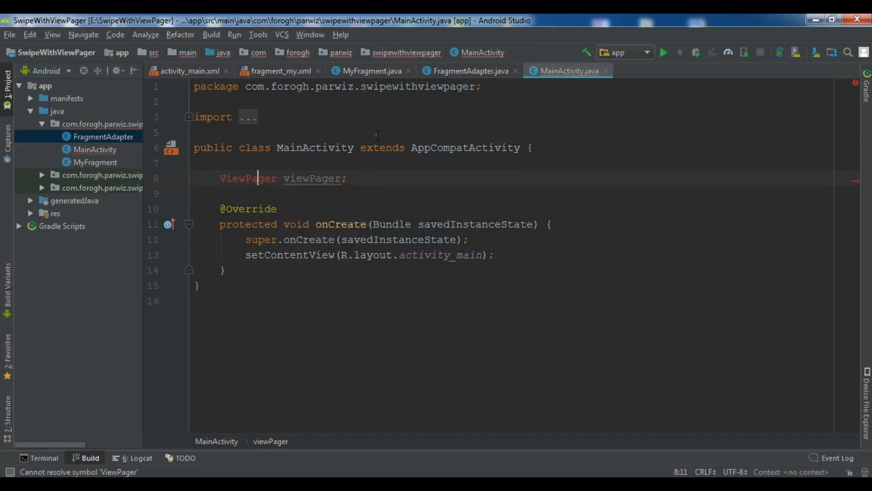
{"action": "key", "text": "alt+Return"}
{"action": "left_click", "coordinate": [226, 180]}
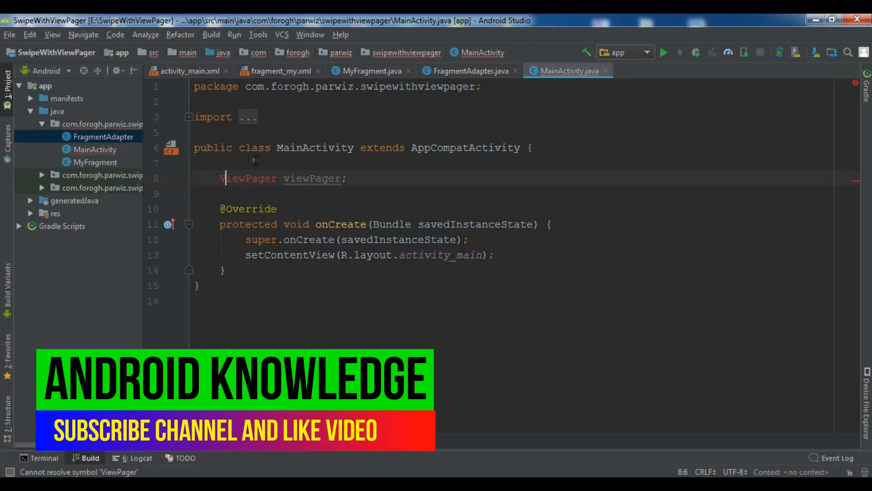
{"action": "left_click", "coordinate": [190, 118]}
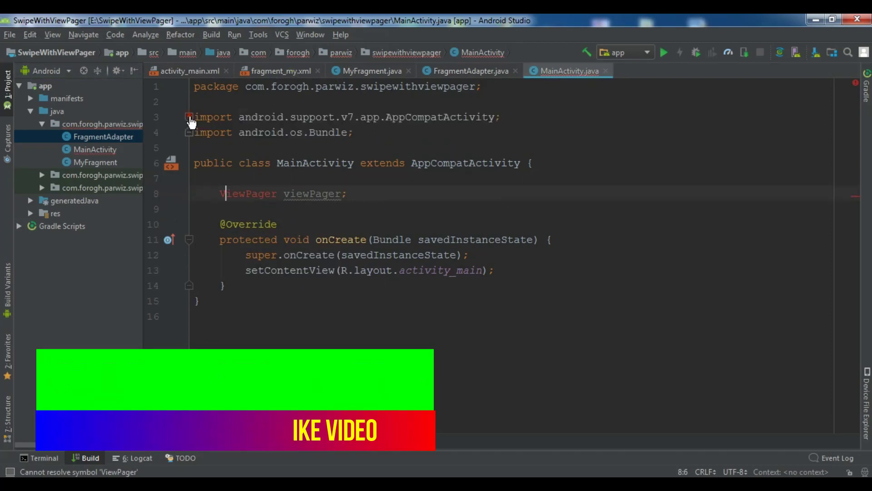
{"action": "left_click", "coordinate": [259, 194]}
{"action": "key", "text": "alt+Return"}
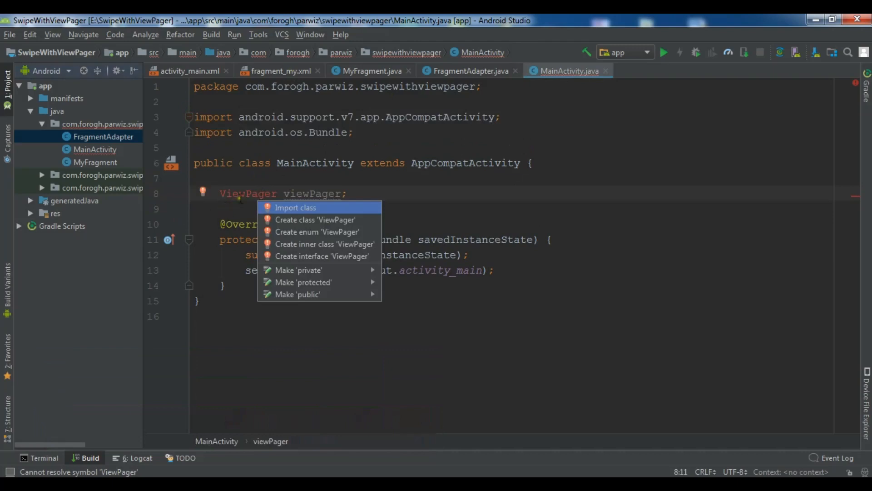
{"action": "left_click", "coordinate": [239, 194]}
{"action": "key", "text": "alt+Return"}
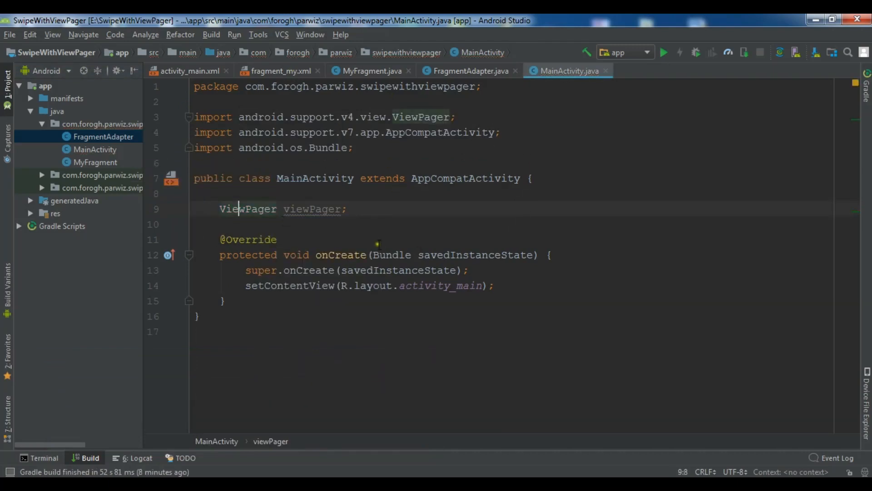
- Declare a FragmentAdapter adapter; field below the viewPager field
{"action": "left_click", "coordinate": [361, 211]}
{"action": "key", "text": "Return"}
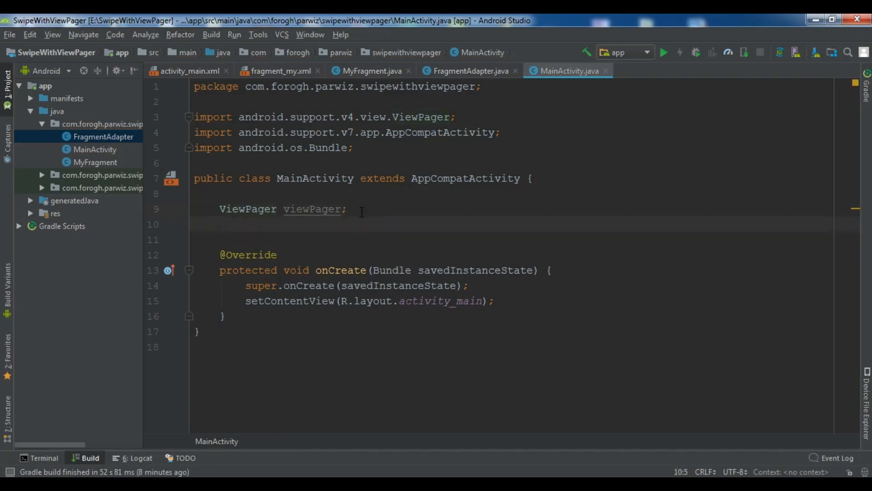
{"action": "type", "text": "Fra"}
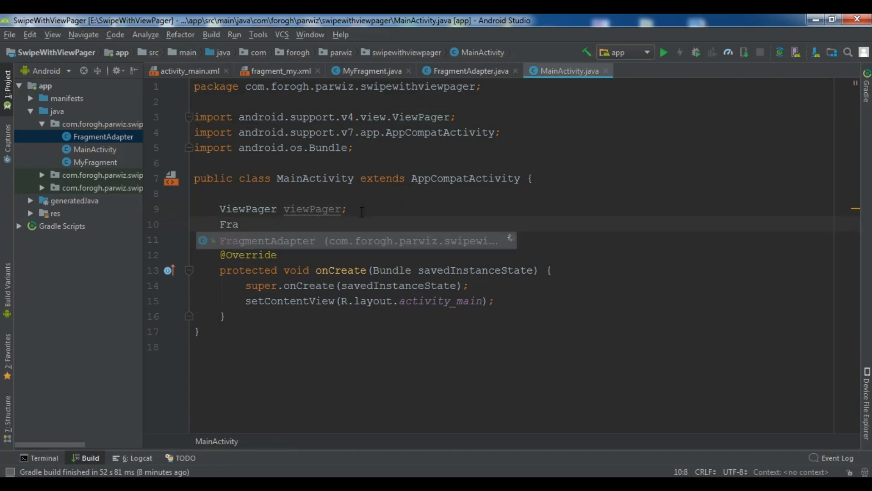
{"action": "key", "text": "Return"}
{"action": "type", "text": "ada"}
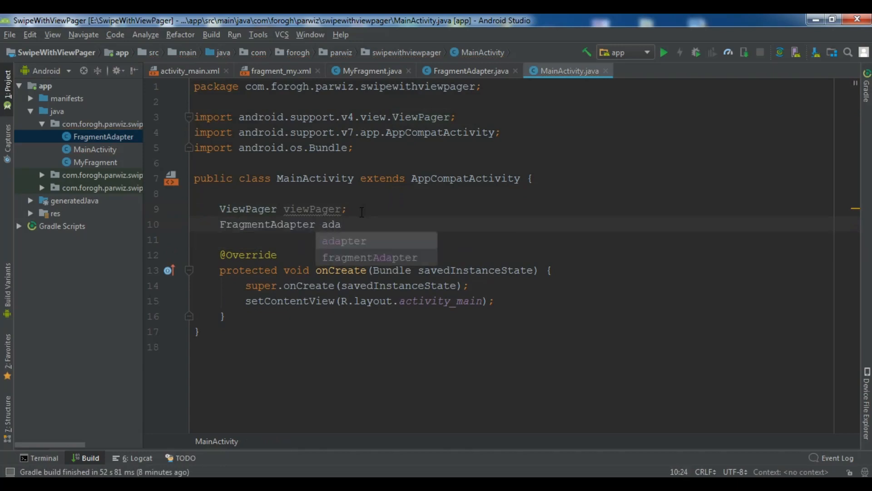
{"action": "key", "text": "Return"}
{"action": "type", "text": ";"}
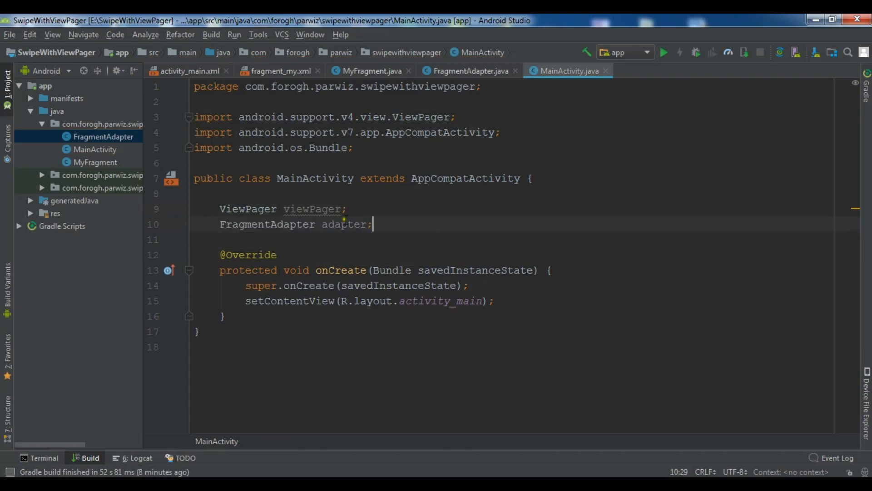
- In onCreate add viewPager = findViewById(R.id.viewpager); and begin the adapter assignment line
{"action": "left_click", "coordinate": [509, 303]}
{"action": "key", "text": "Return"}
{"action": "key", "text": "Return"}
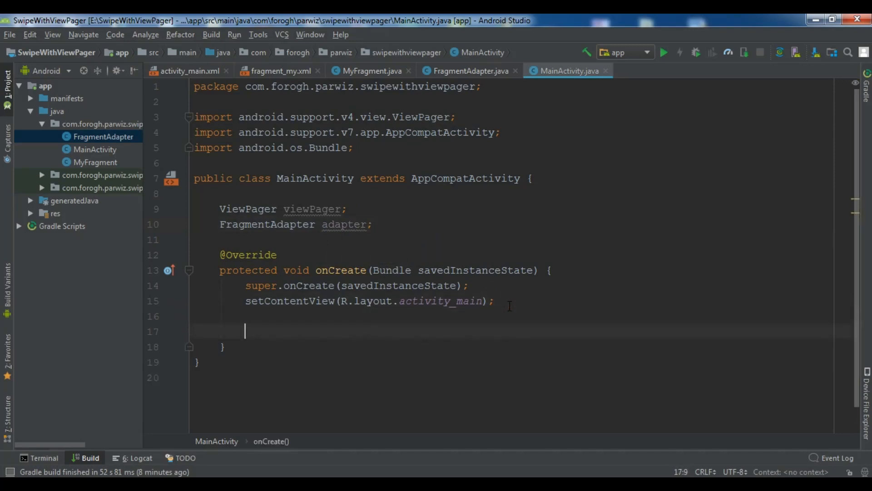
{"action": "type", "text": "vie"}
{"action": "type", "text": "w"}
{"action": "key", "text": "Return"}
{"action": "type", "text": "= find"}
{"action": "key", "text": "Return"}
{"action": "type", "text": "R"}
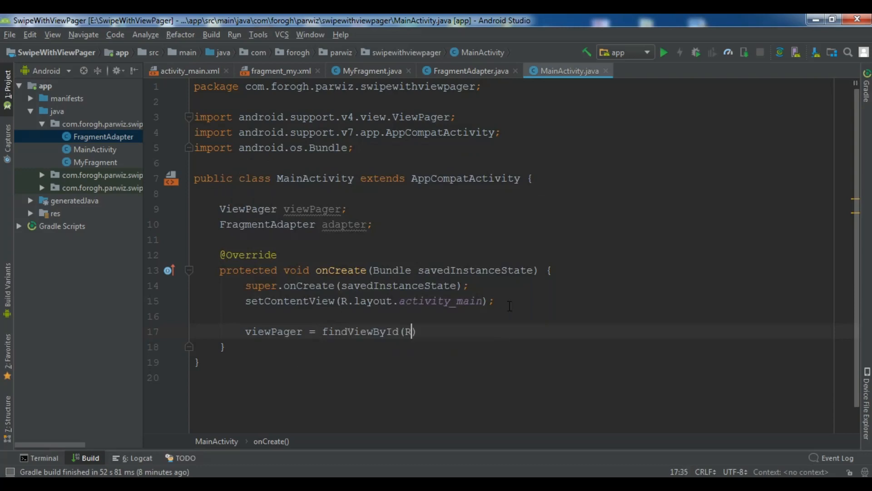
{"action": "type", "text": ".id."}
{"action": "type", "text": "vie"}
{"action": "key", "text": "Return"}
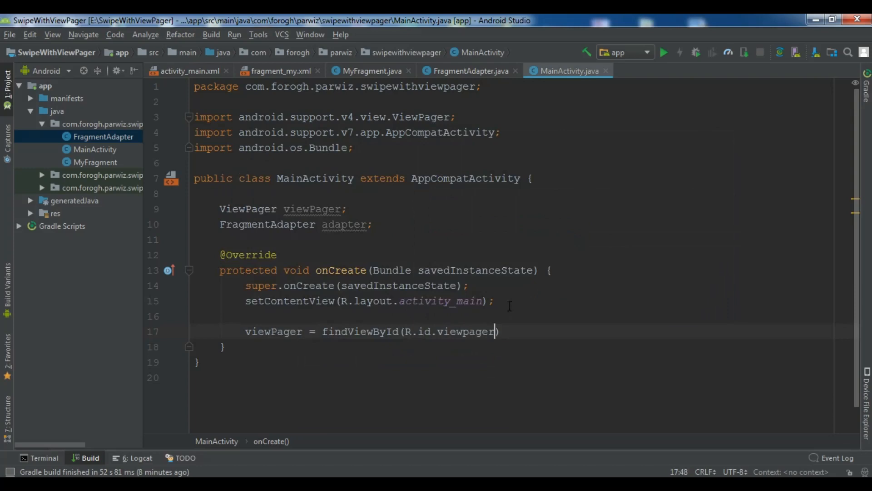
{"action": "type", "text": ");"}
{"action": "key", "text": "Return"}
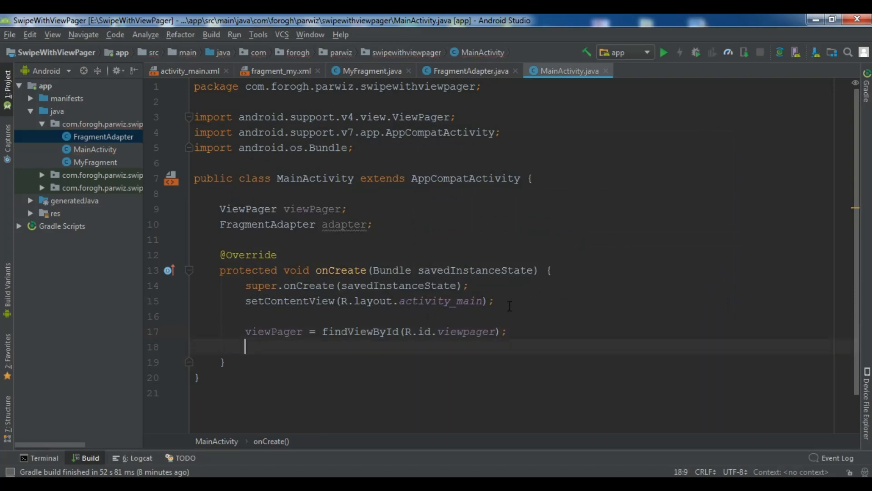
{"action": "type", "text": "ada"}
{"action": "key", "text": "Return"}
{"action": "type", "text": "adapter = "}
{"action": "type", "text": "new Fra"}
- Complete adapter = new FragmentAdapter(getSupportFragmentManager());
{"action": "key", "text": "Return"}
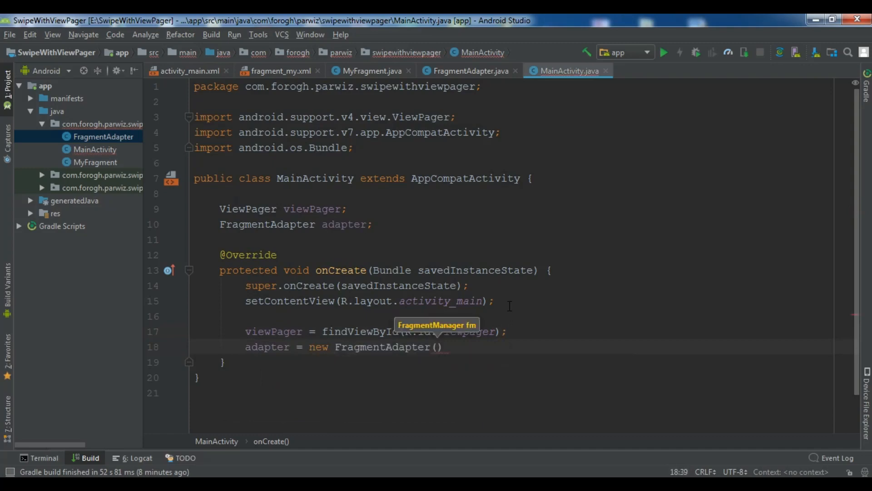
{"action": "type", "text": "getS"}
{"action": "key", "text": "Return"}
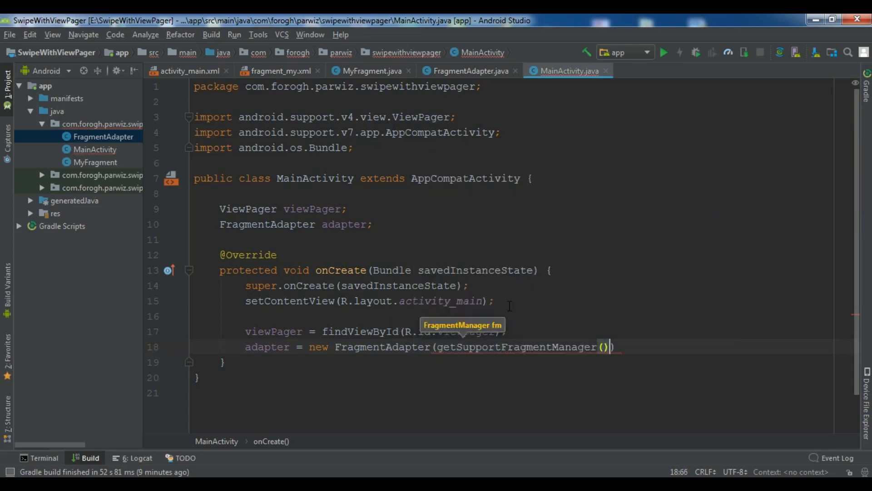
{"action": "type", "text": ")"}
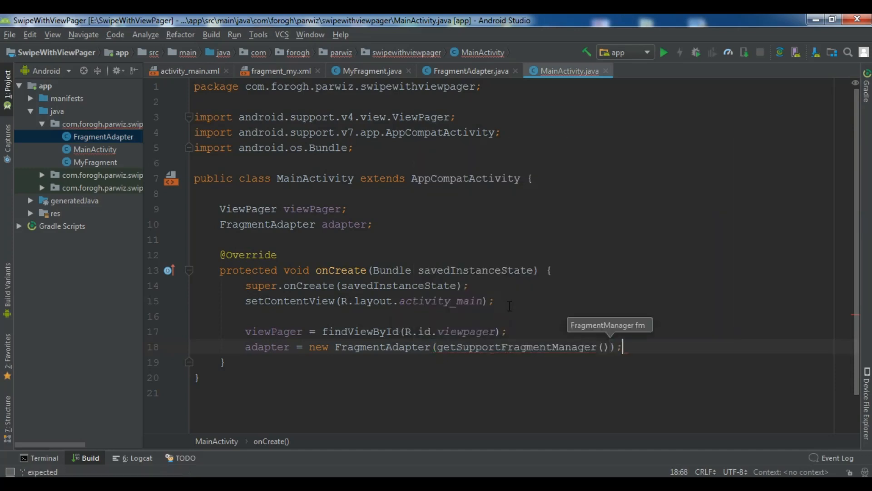
{"action": "type", "text": ";"}
{"action": "key", "text": "Return"}
{"action": "type", "text": "view"}
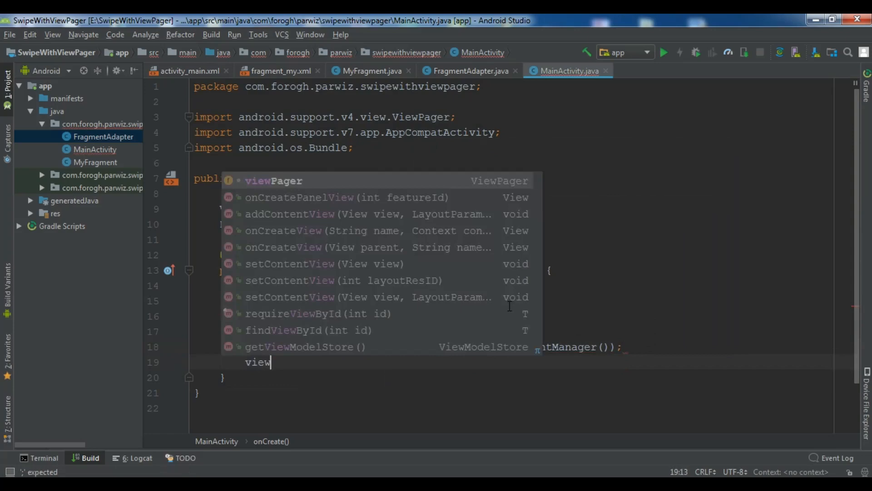
- Add viewPager.setAdapter(adapter); to attach the adapter
{"action": "key", "text": "Return"}
{"action": "type", "text": "."}
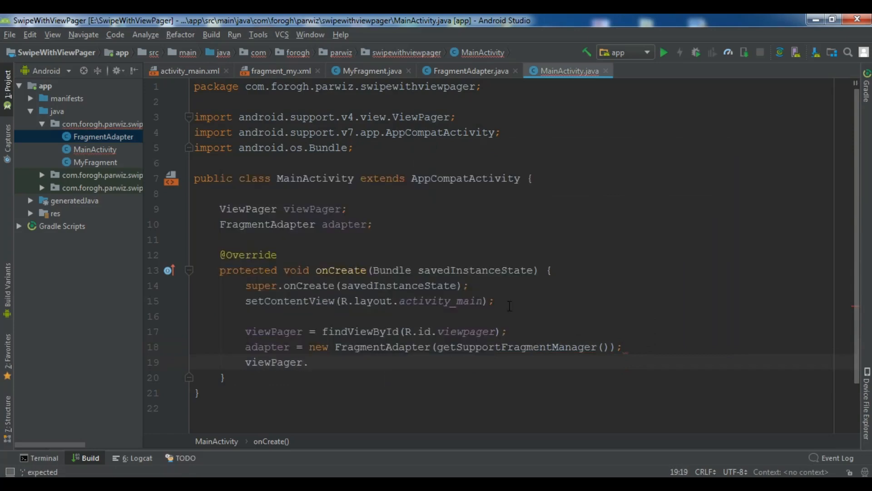
{"action": "type", "text": "set"}
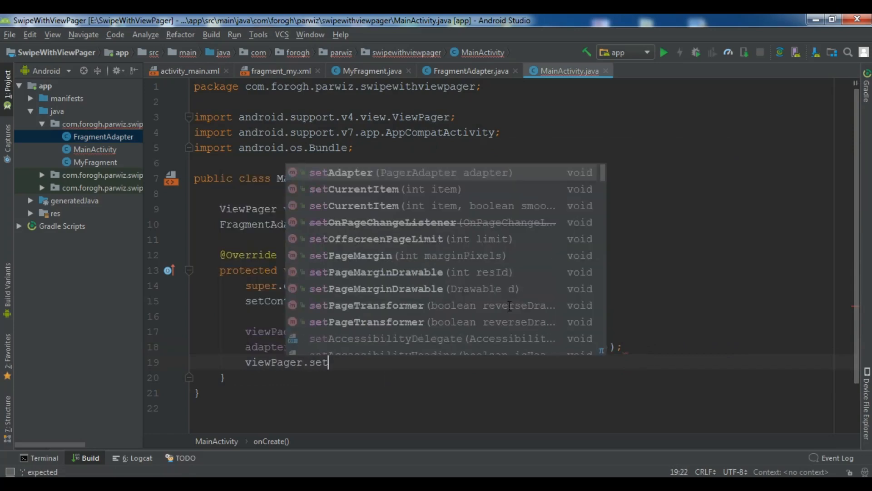
{"action": "key", "text": "Return"}
{"action": "type", "text": "ada);"}
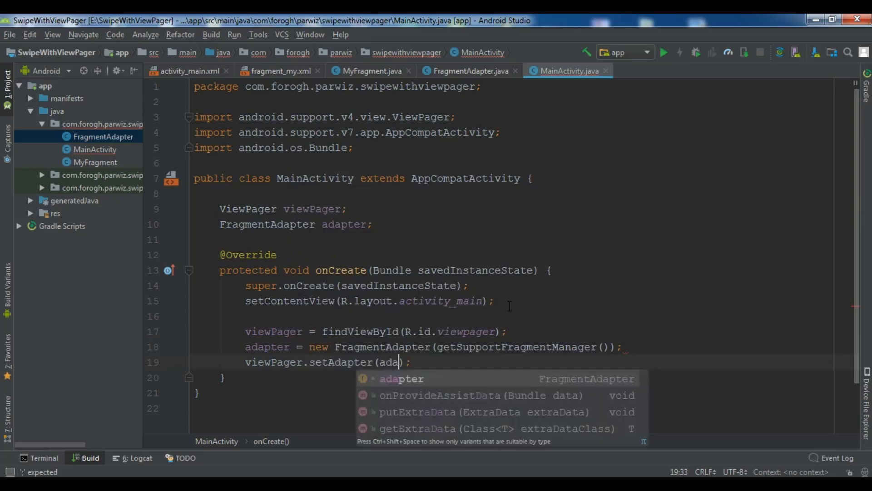
{"action": "key", "text": "Return"}
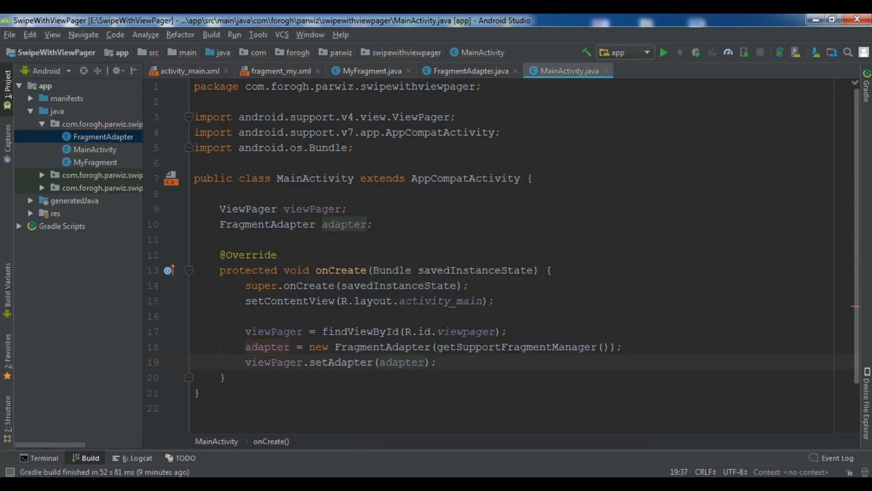
- Run the app on the connected emulator, proceeding without Instant Run
{"action": "left_click", "coordinate": [664, 54]}
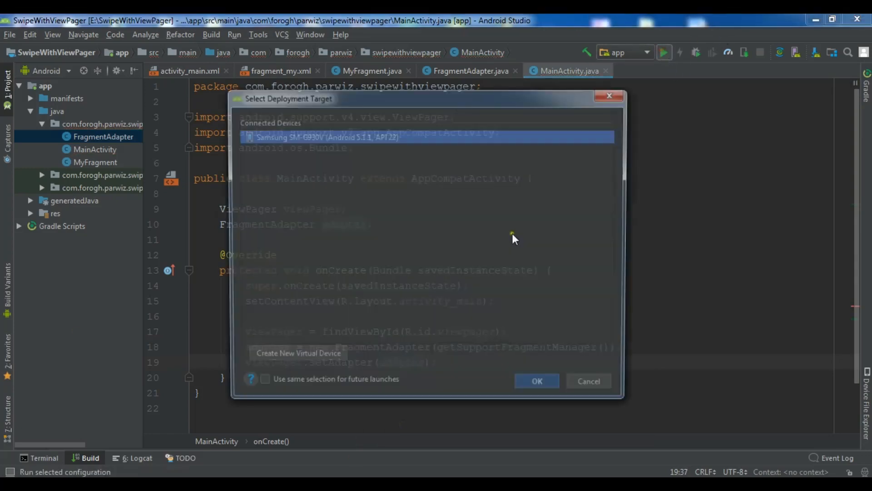
{"action": "left_click", "coordinate": [542, 387]}
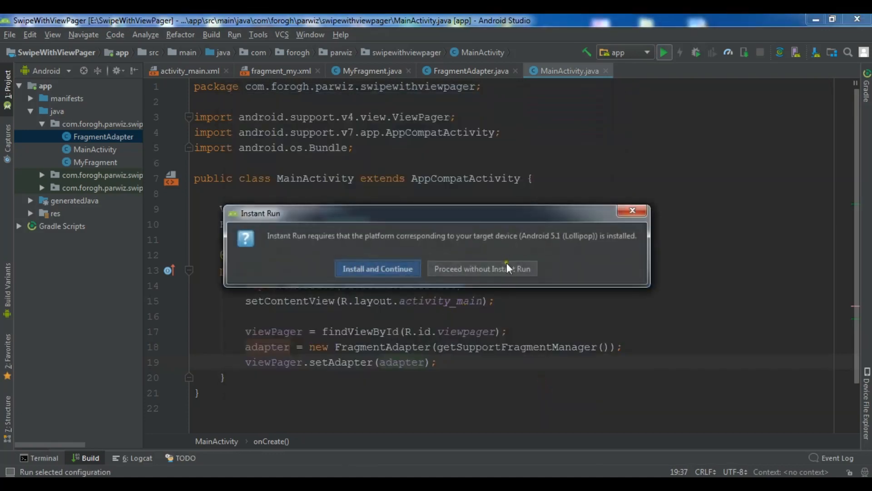
{"action": "left_click", "coordinate": [506, 263]}
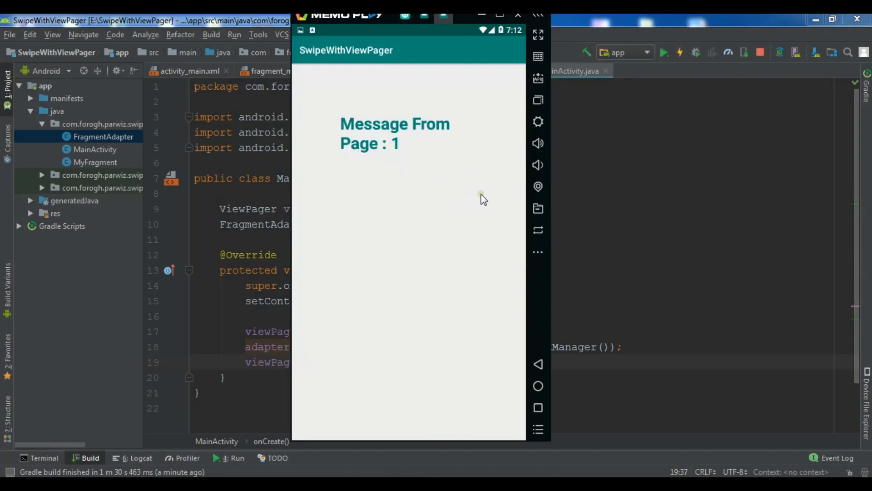
- Swipe the pager forward through pages 2-5, then step back one page
{"action": "left_click_drag", "start_coordinate": [481, 198], "coordinate": [403, 184]}
{"action": "left_click_drag", "start_coordinate": [472, 192], "coordinate": [297, 179]}
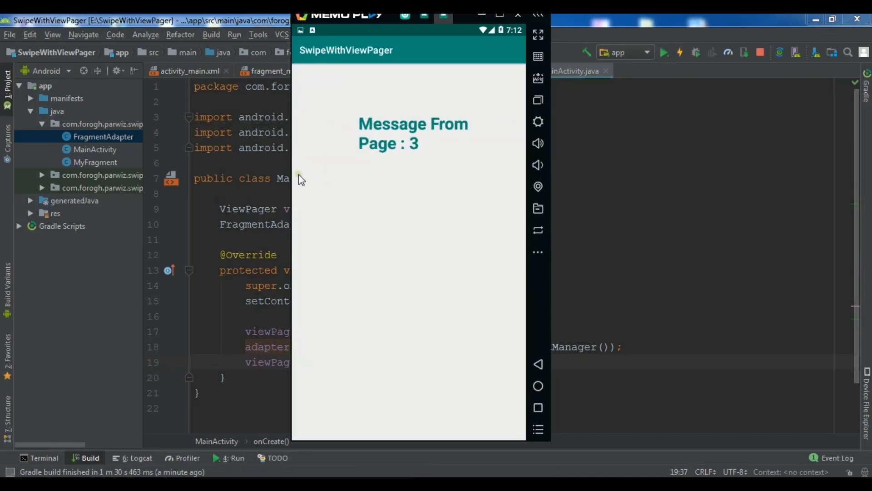
{"action": "left_click_drag", "start_coordinate": [467, 201], "coordinate": [335, 185]}
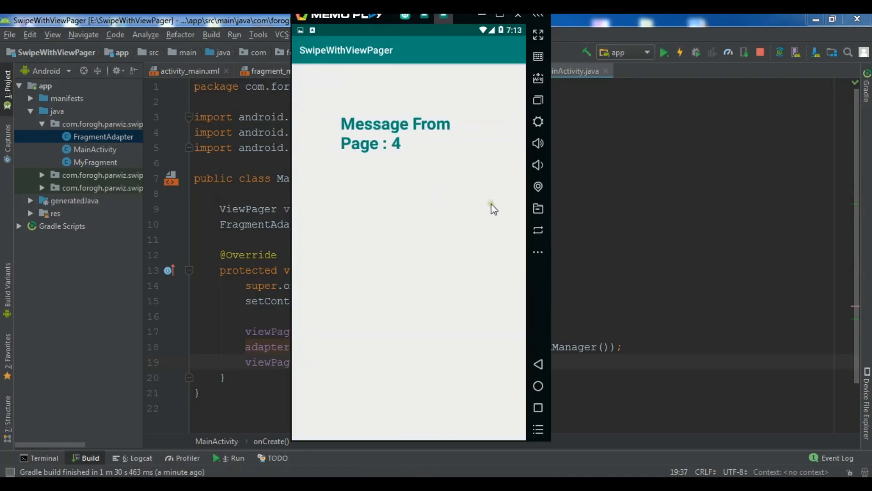
{"action": "left_click_drag", "start_coordinate": [491, 204], "coordinate": [306, 164]}
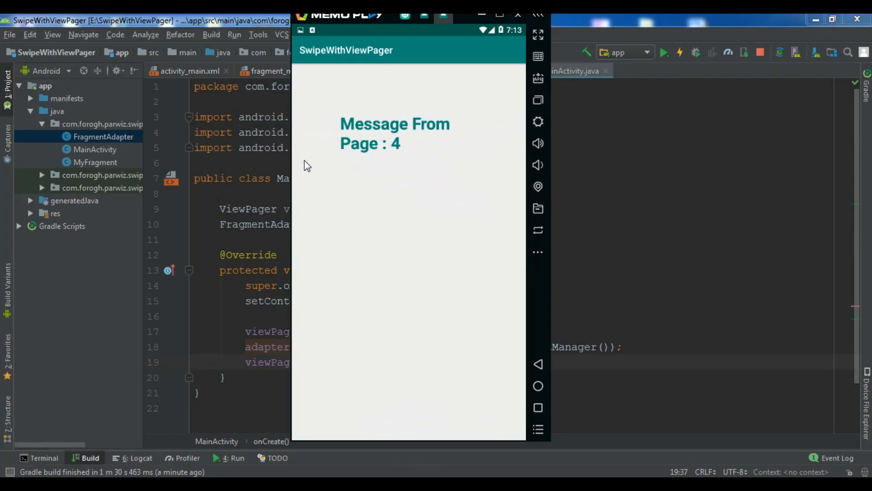
{"action": "key", "text": "Left"}
{"action": "key", "text": "Left"}
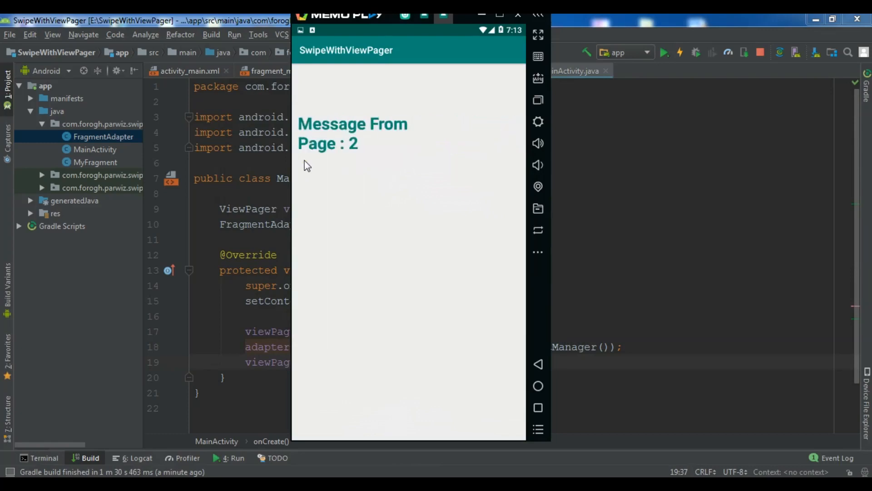
- Advance the pager page by page with Right arrow toward pages 14-15 and beyond
{"action": "key", "text": "Right"}
{"action": "key", "text": "Right"}
{"action": "key", "text": "Right"}
{"action": "key", "text": "Right"}
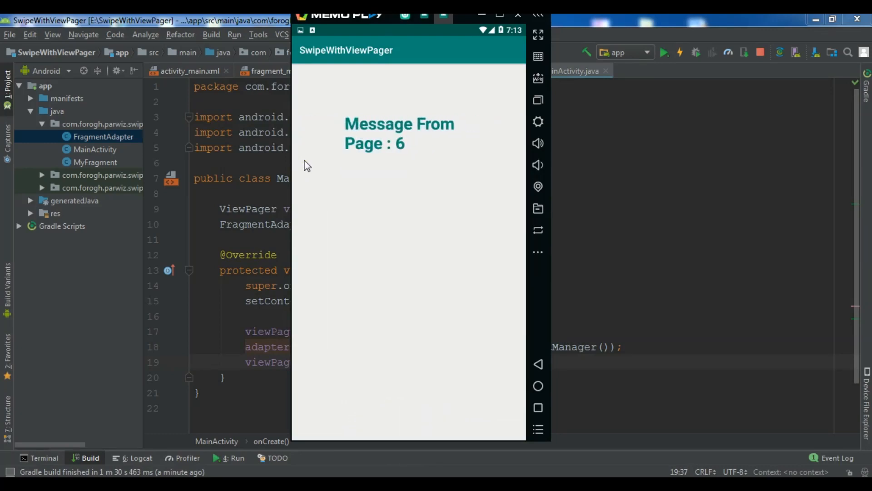
{"action": "key", "text": "Right"}
{"action": "key", "text": "Right"}
{"action": "key", "text": "Right"}
{"action": "key", "text": "Right"}
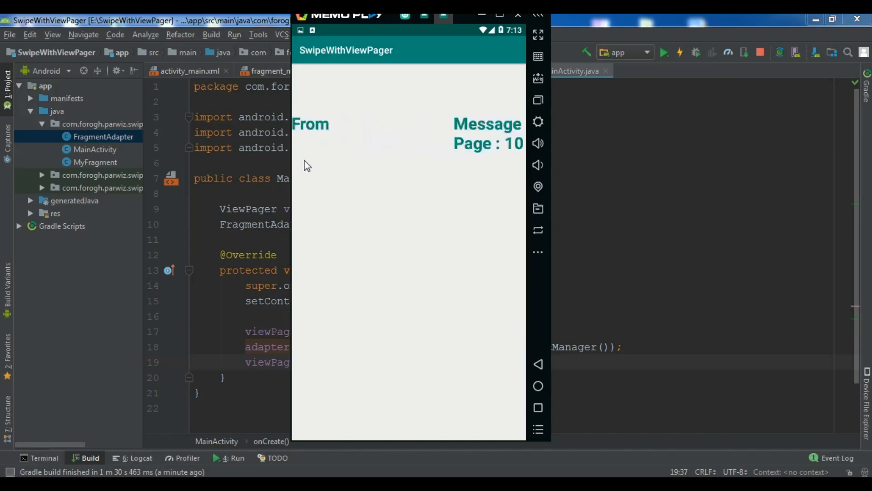
{"action": "key", "text": "Right"}
{"action": "key", "text": "Right"}
{"action": "key", "text": "Right"}
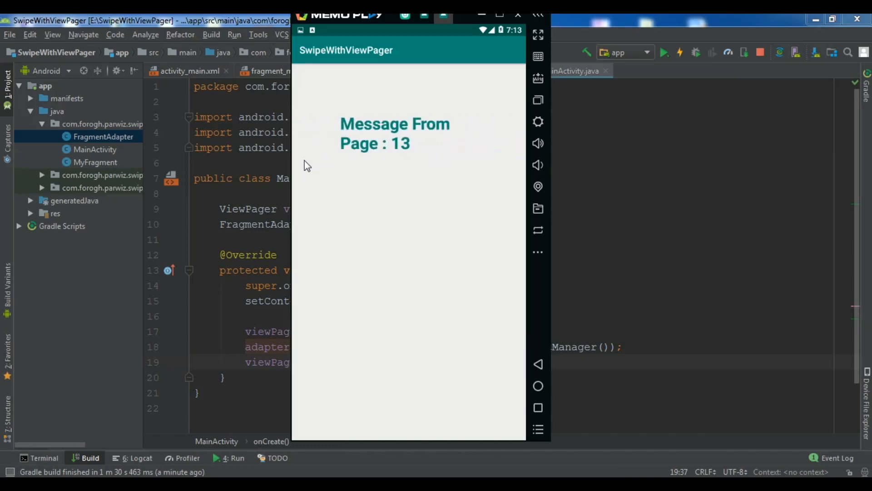
{"action": "key", "text": "Right"}
{"action": "key", "text": "Right"}
{"action": "key", "text": "Right"}
{"action": "key", "text": "Right"}
{"action": "key", "text": "Right"}
{"action": "key", "text": "Right"}
{"action": "key", "text": "Right"}
{"action": "key", "text": "Right"}
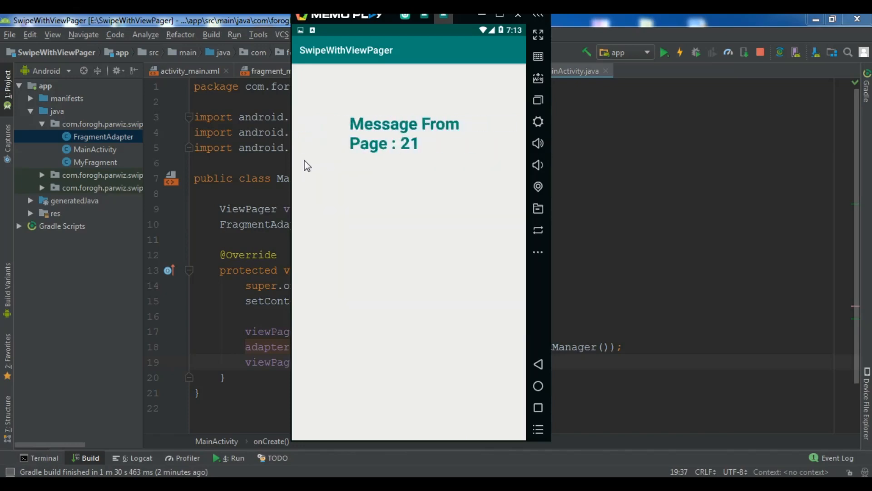